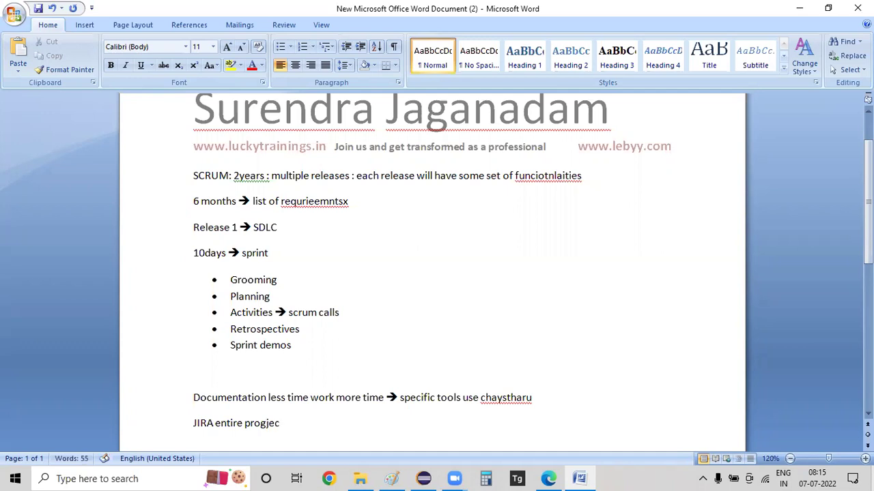
End the line as 'JIRA project management activities:' and list requirements, test cases, defects and reports beneath it
type("ject manag")
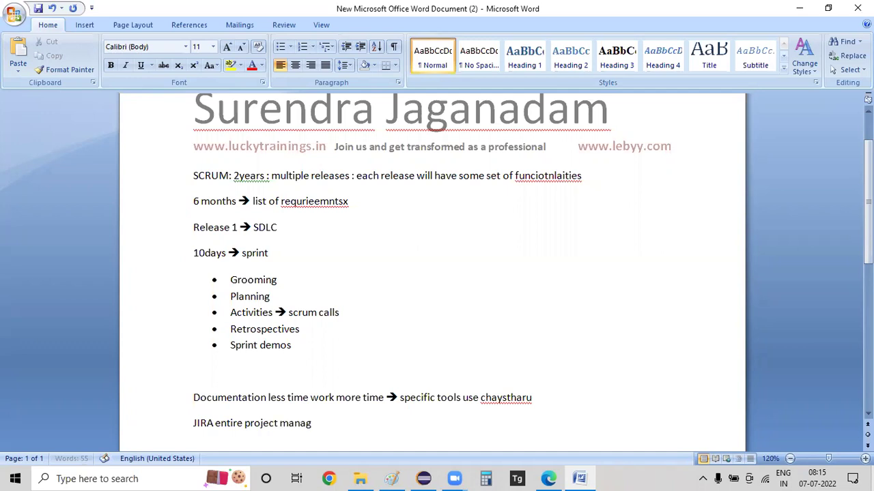
type("ement activities")
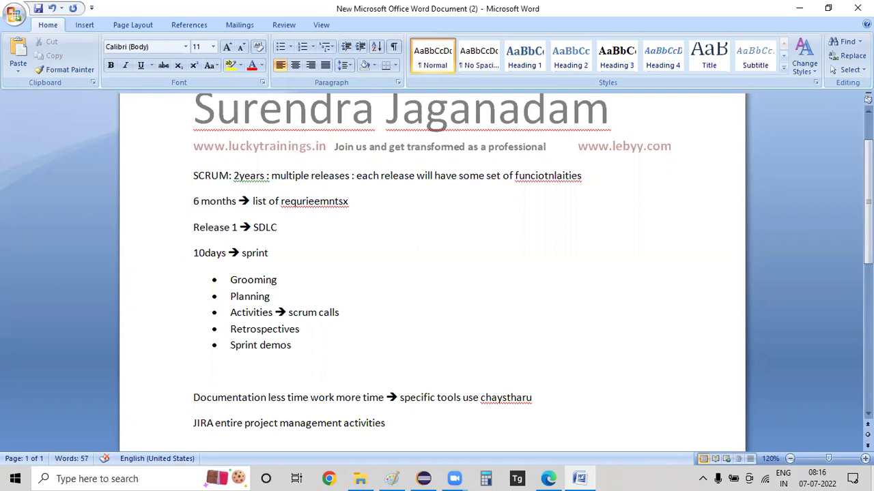
type(":")
key("Return")
type("requirements")
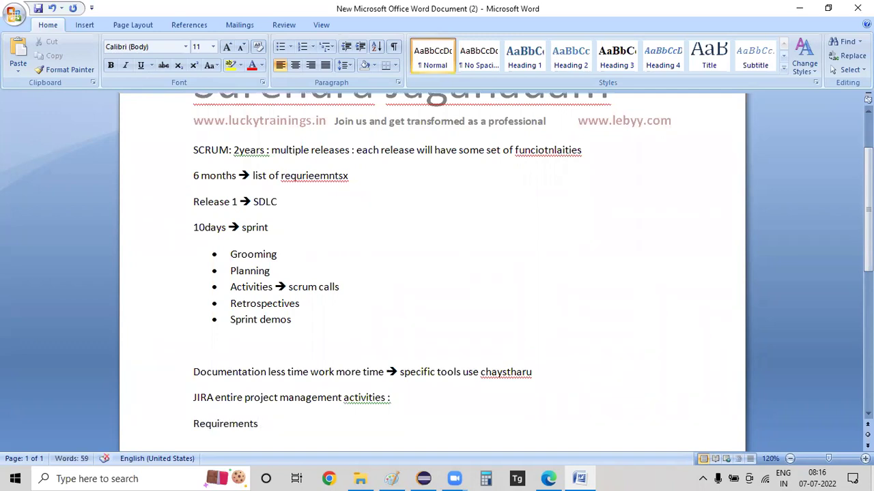
key("Return")
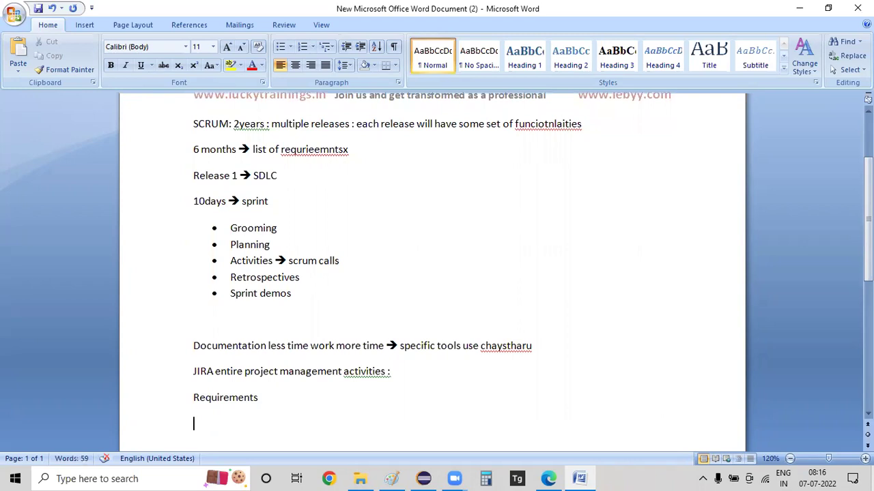
type("test cases")
key("Return")
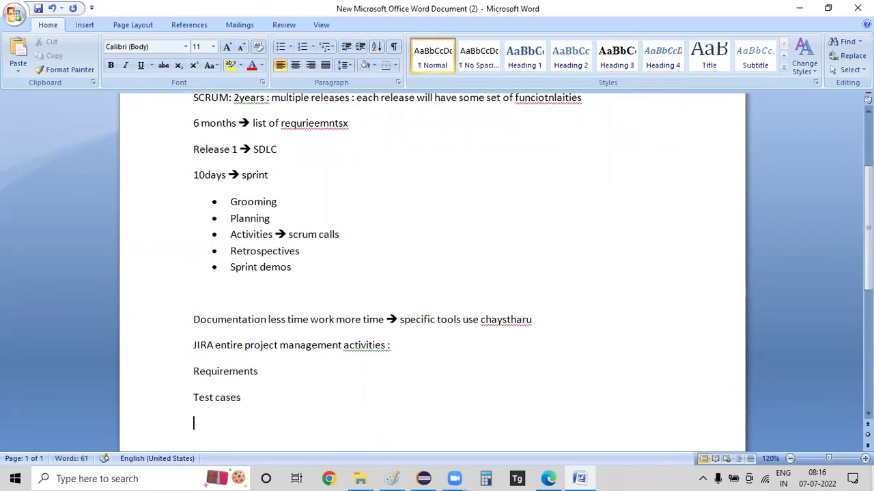
type("defects")
key("Return")
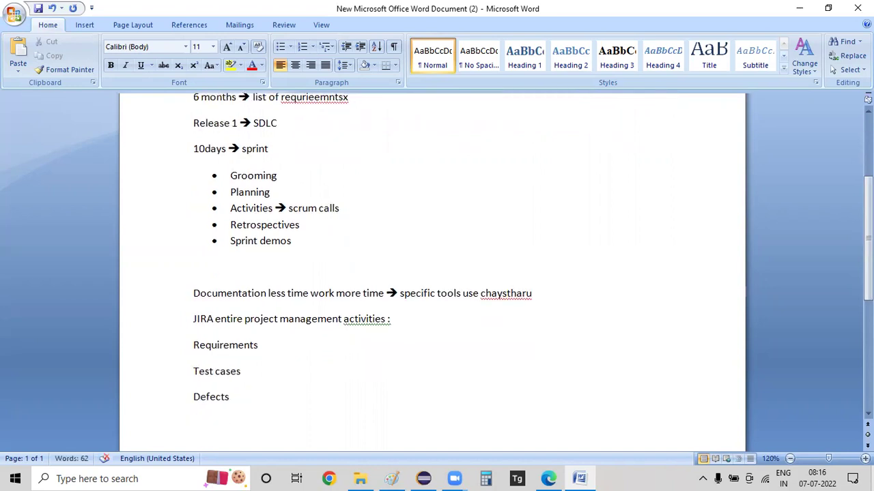
type("reports")
Select the activity lines from Reports up through the Documentation line
key("shift+Up")
key("shift+Up")
key("shift+Up")
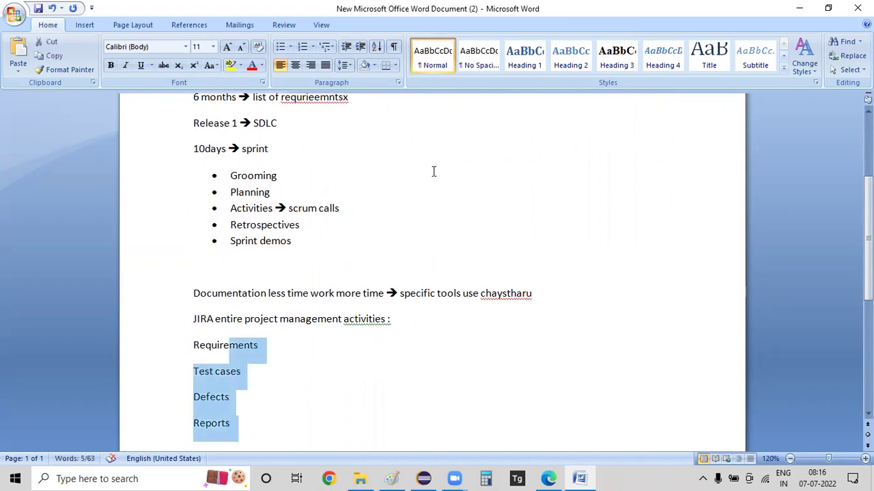
key("Right")
key("Up")
key("Down")
key("shift+Up")
key("shift+Up")
key("shift+Up")
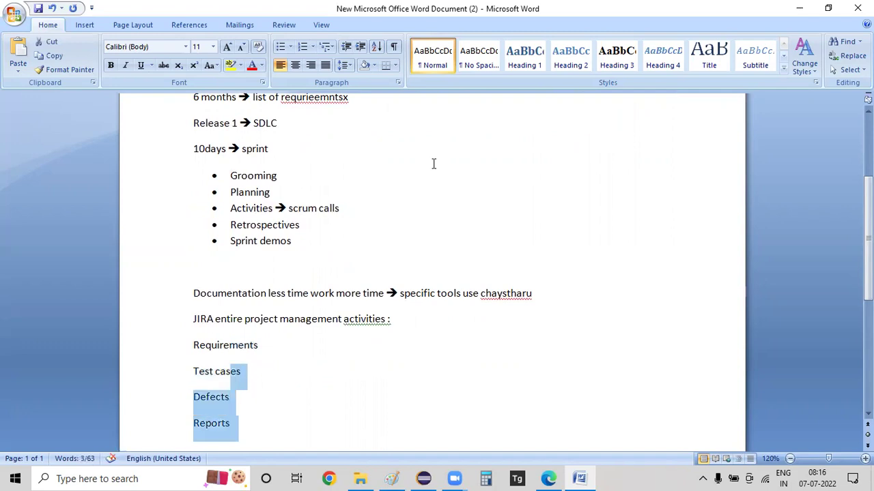
key("shift+Home")
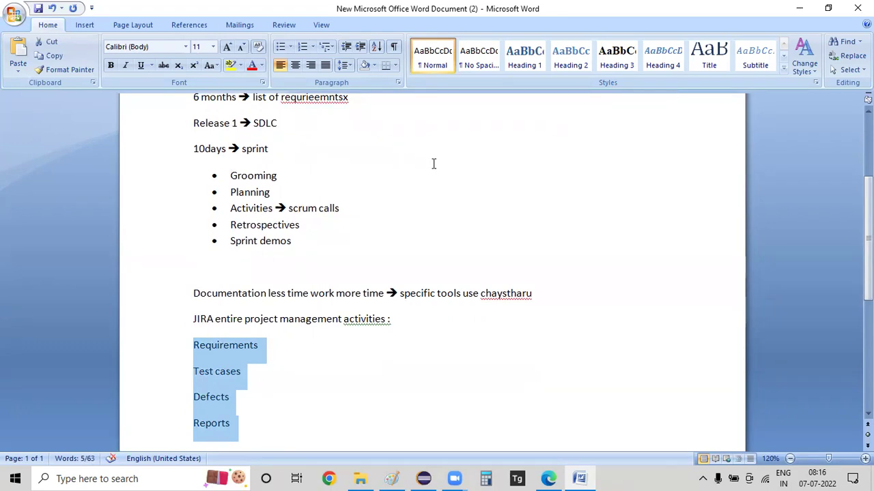
key("shift+Up")
key("shift+Up")
key("shift+Up")
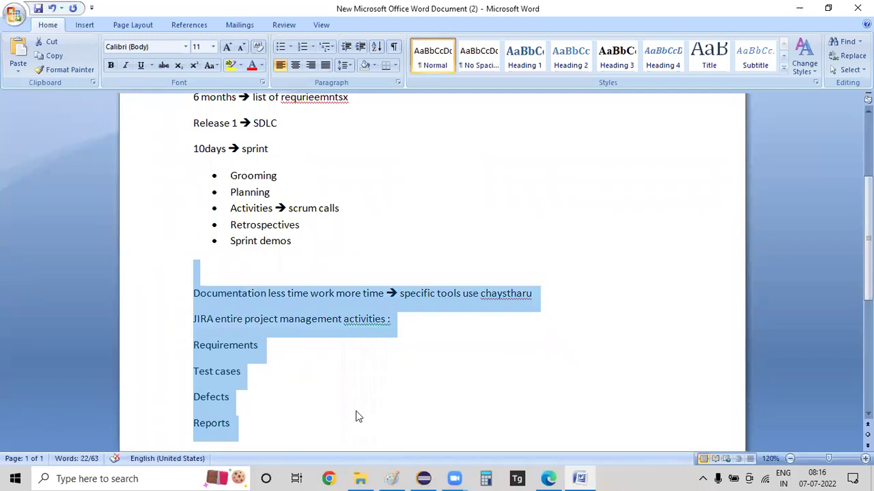
mouse_move(429, 476)
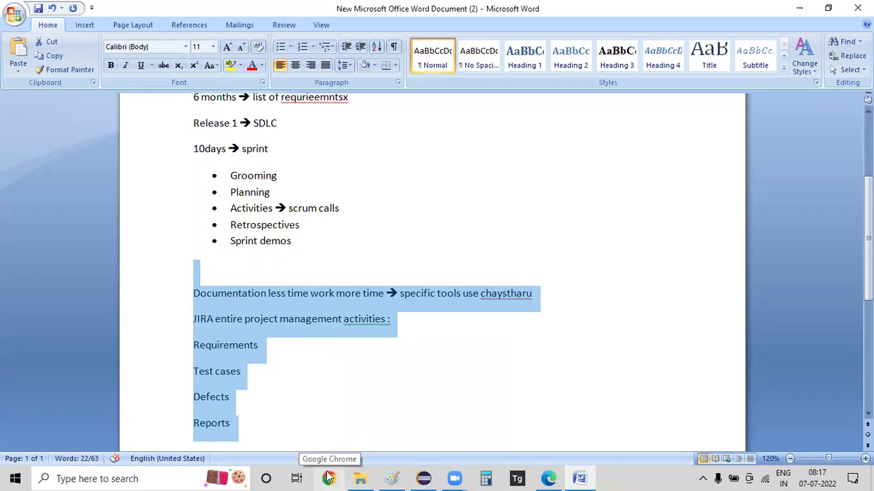
Add the line 'companies they will procure licenese' below Reports, then delete all the document's text
left_click(273, 444)
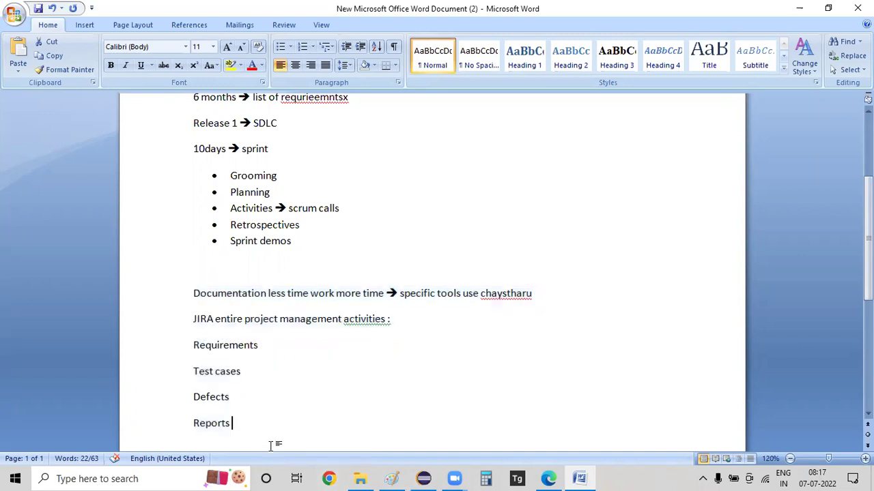
key("Return")
key("Return")
type("companie")
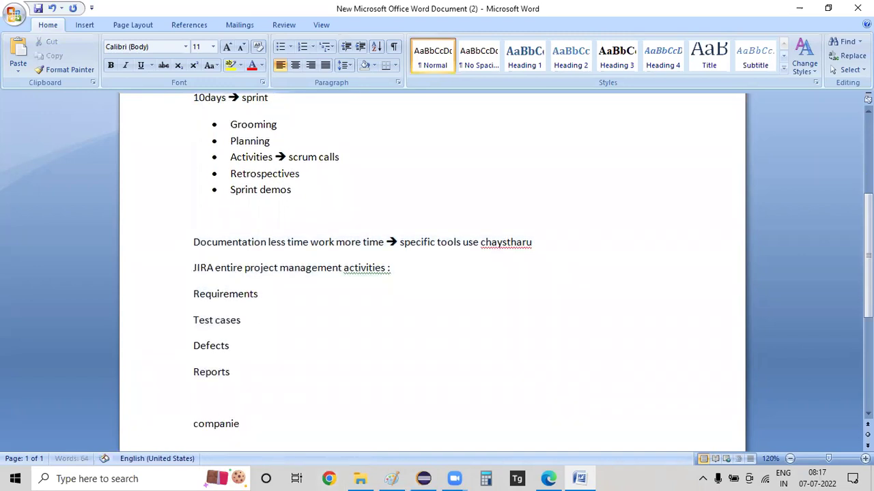
type("s they will pr")
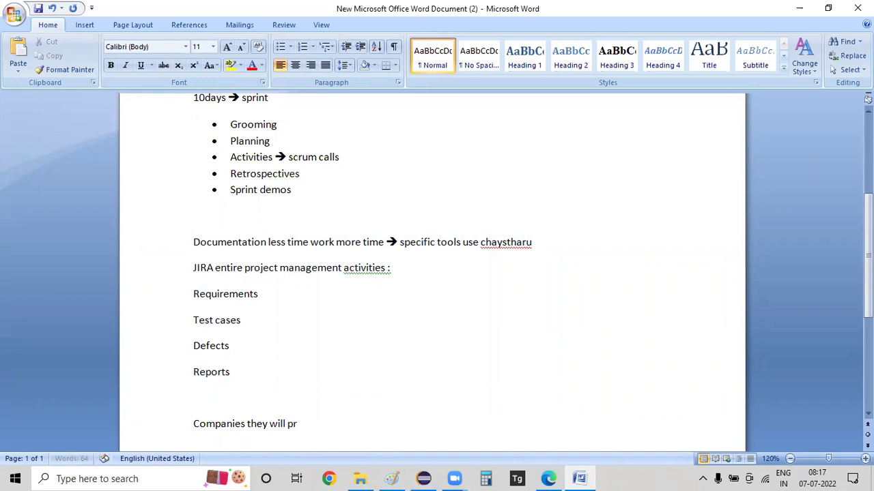
type("ocure licenese")
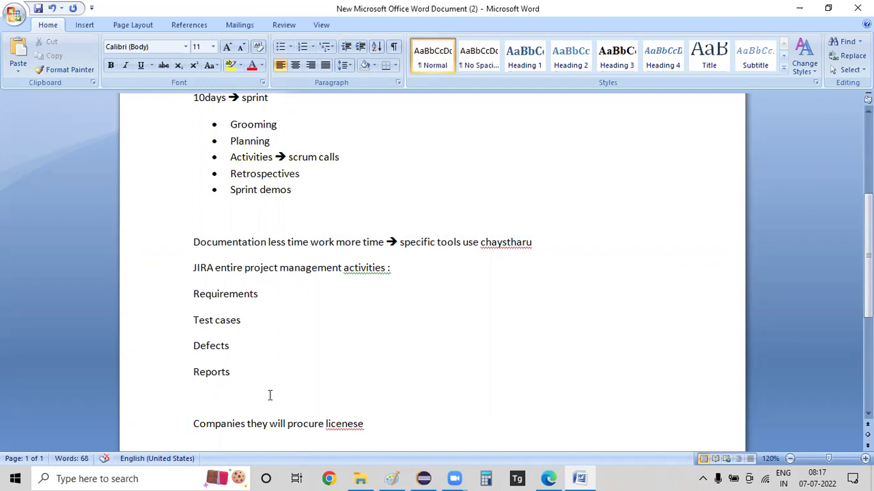
key("ctrl+a")
key("Delete")
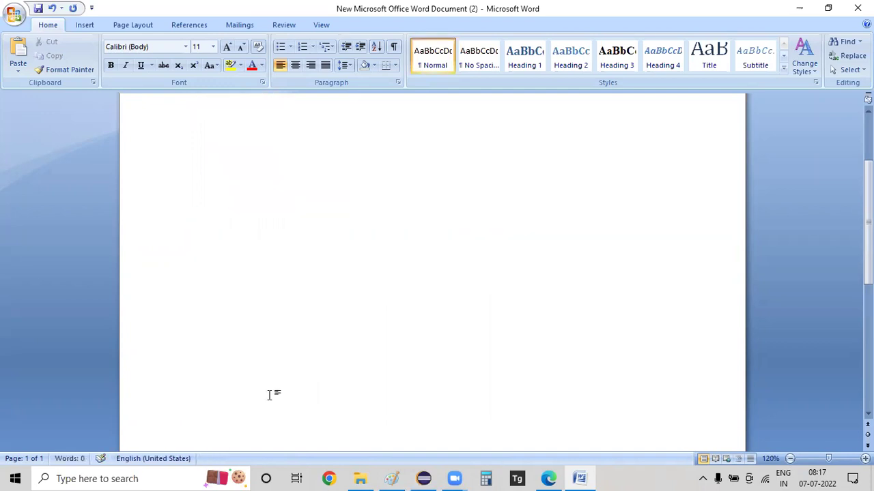
Type 'JIRA s/w free account create' on the empty first line, fixing the final capital A
type("JIRa")
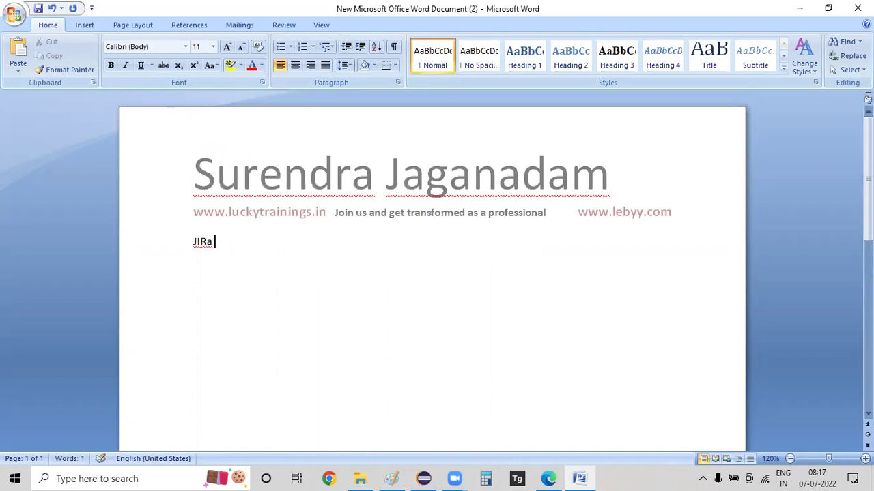
key("BackSpace")
type("A s/w free ac")
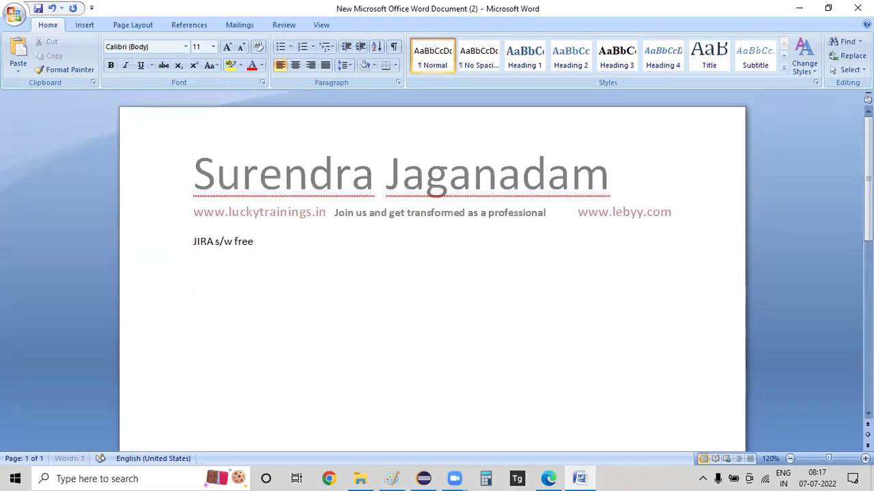
type("count create")
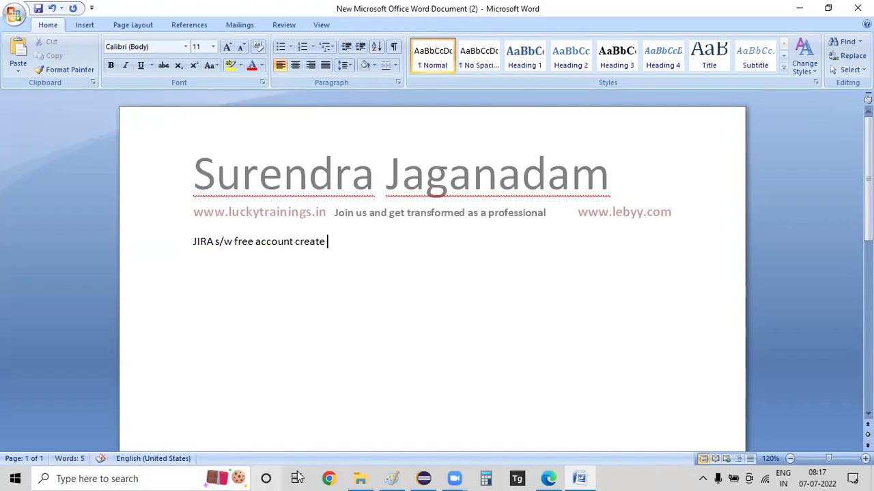
left_click(333, 478)
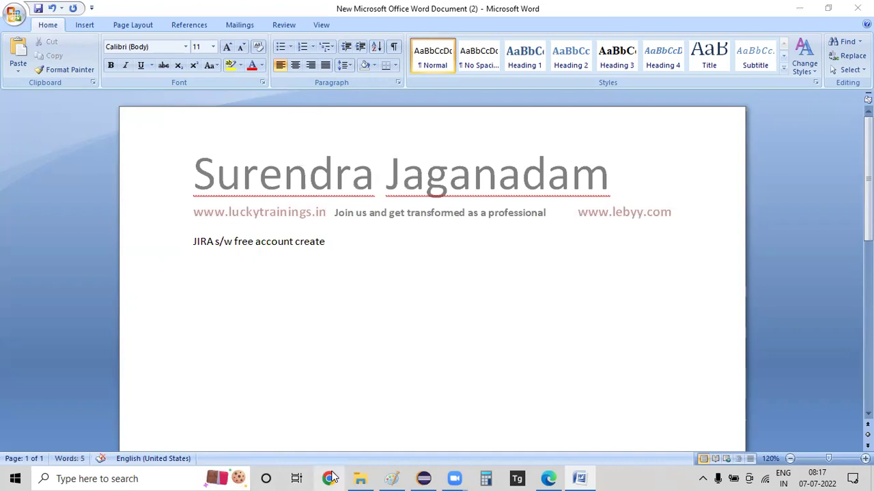
Search Google for 'jira free account' and scroll through the results
type("jira ")
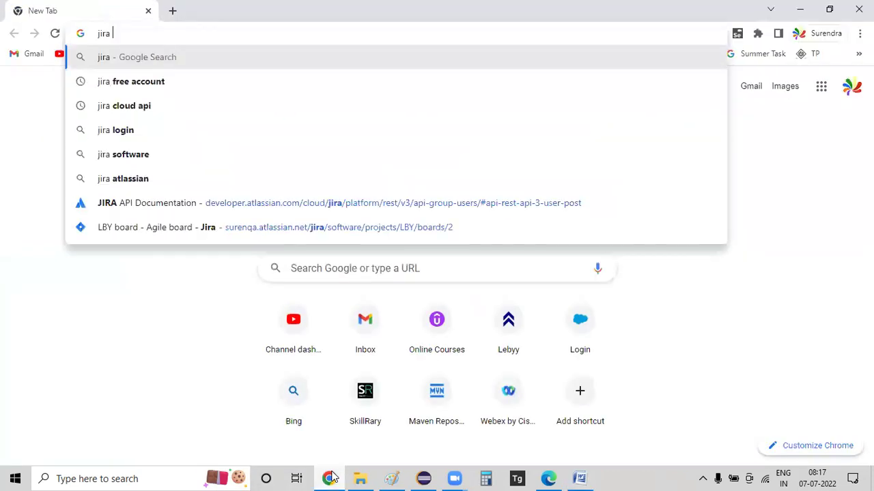
type("free")
key("Down")
key("Return")
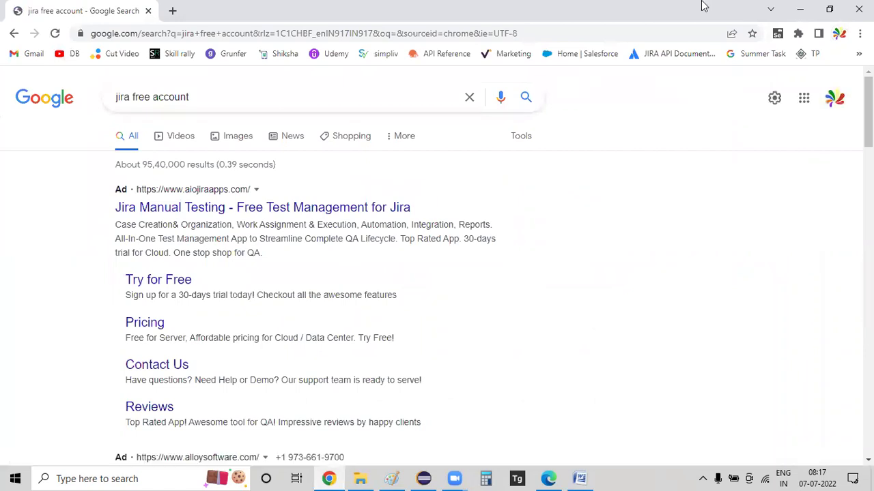
scroll(339, 219, "down", 4)
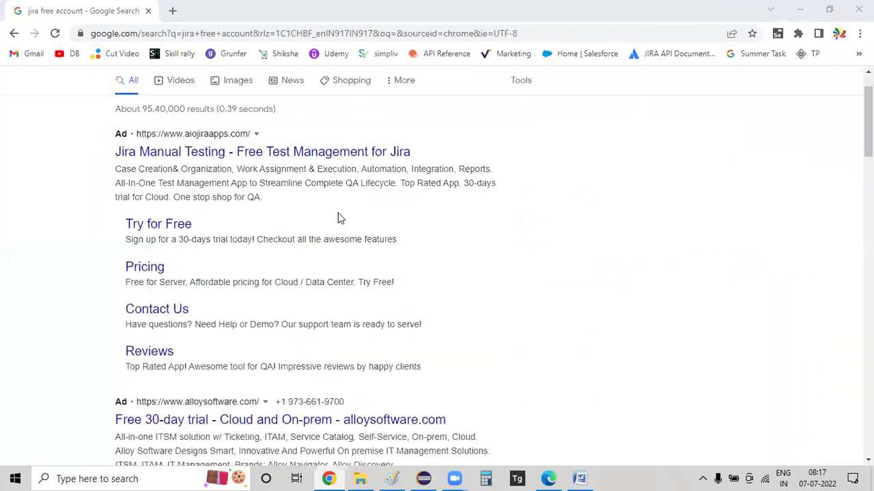
scroll(392, 260, "down", 1)
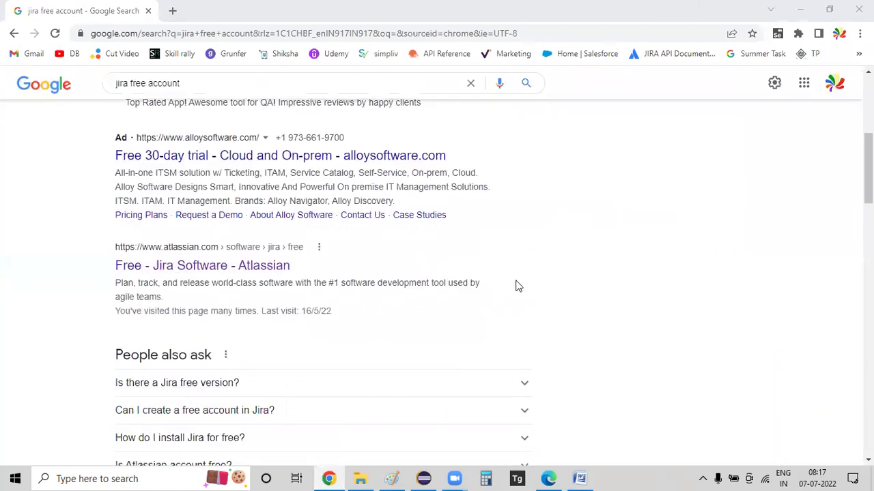
Open the Atlassian free Jira result in its own tab, view it, and add a blank tab
middle_click(229, 275)
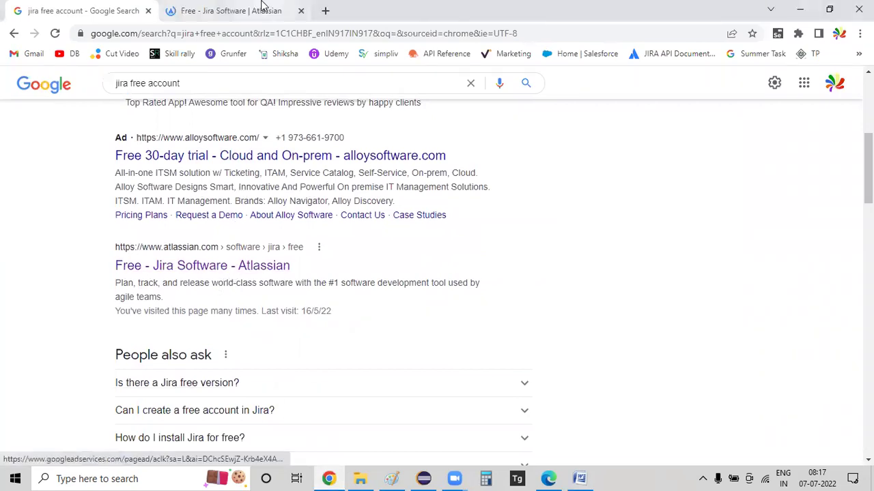
left_click(263, 10)
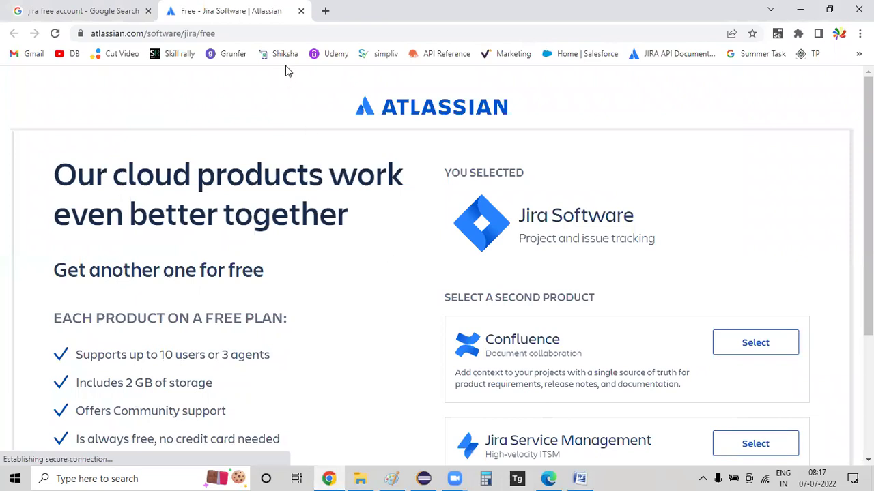
left_click(326, 11)
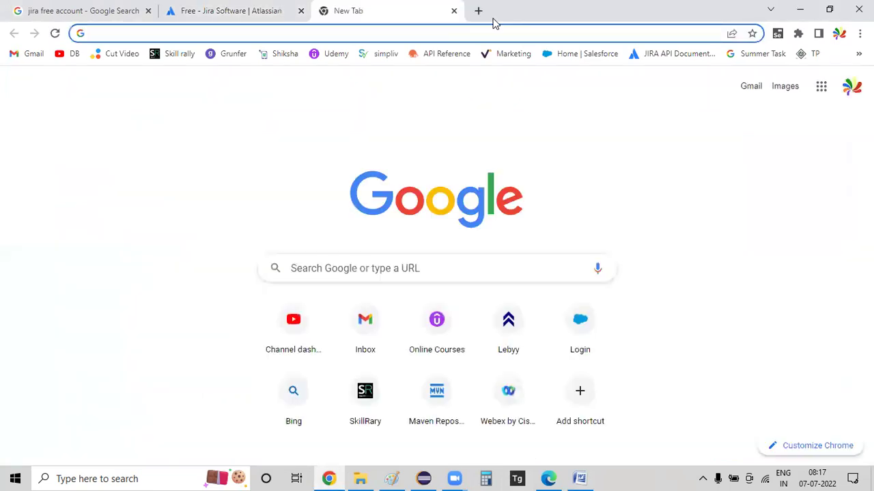
Load the Mailinator home page from the address-bar suggestions
type("ma")
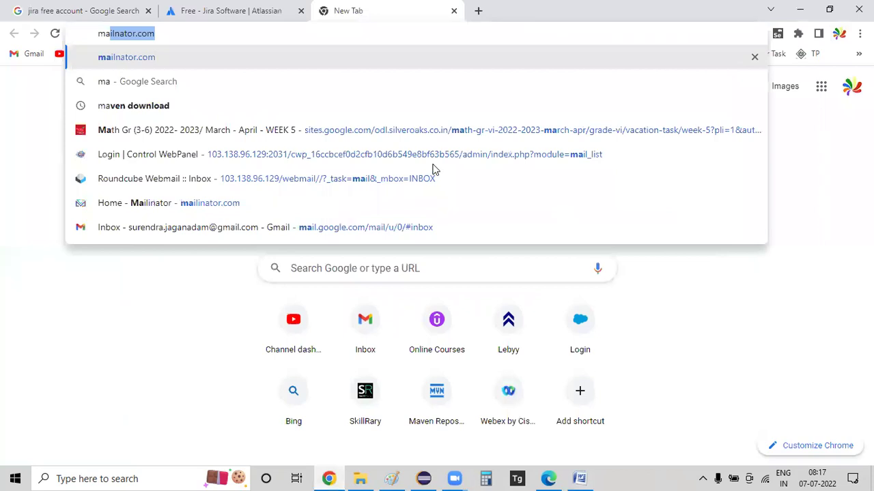
key("Down")
key("Down")
key("Down")
key("Down")
key("Down")
key("Down")
key("Up")
key("Up")
key("Up")
key("Up")
key("Up")
key("Up")
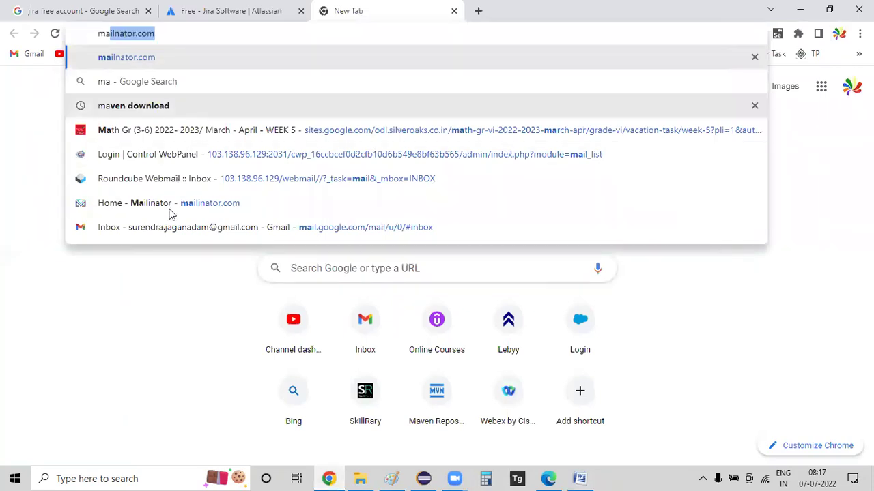
key("Down")
key("Down")
key("Down")
key("Down")
key("Down")
key("Down")
key("Return")
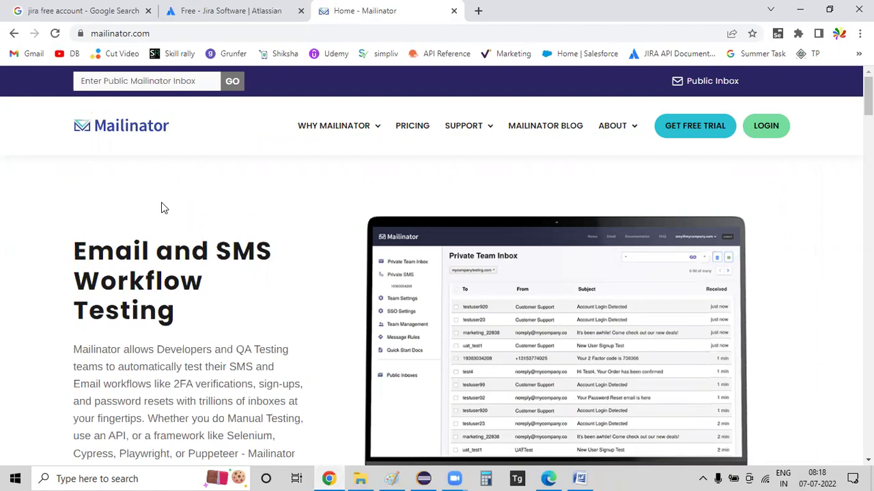
Enter the chosen inbox name, copy it, and open that public inbox
key("ctrl+a")
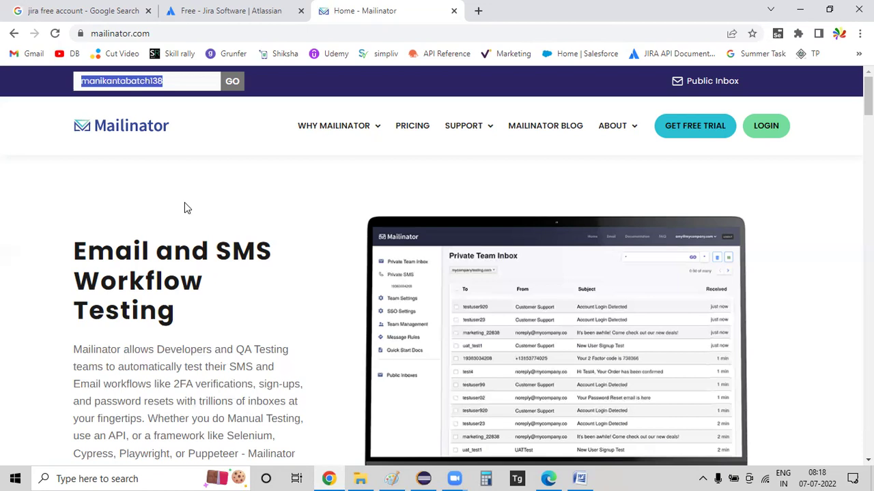
key("End")
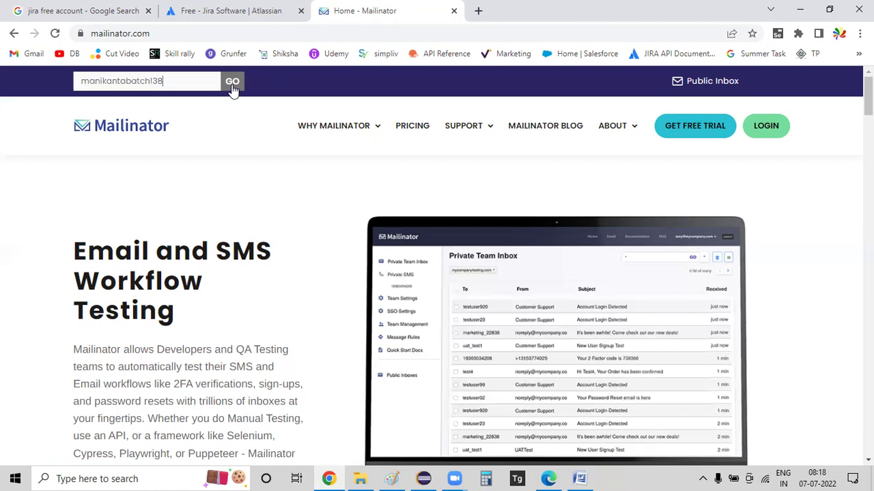
left_click(232, 83)
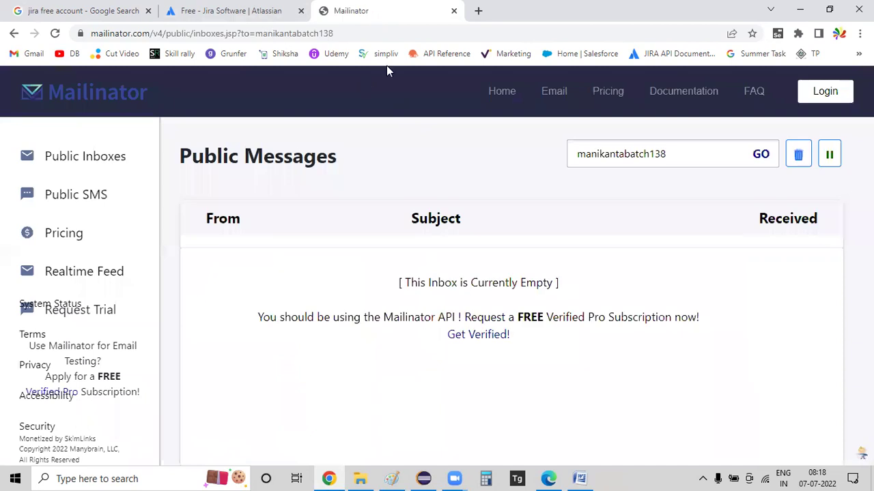
key("ctrl+f")
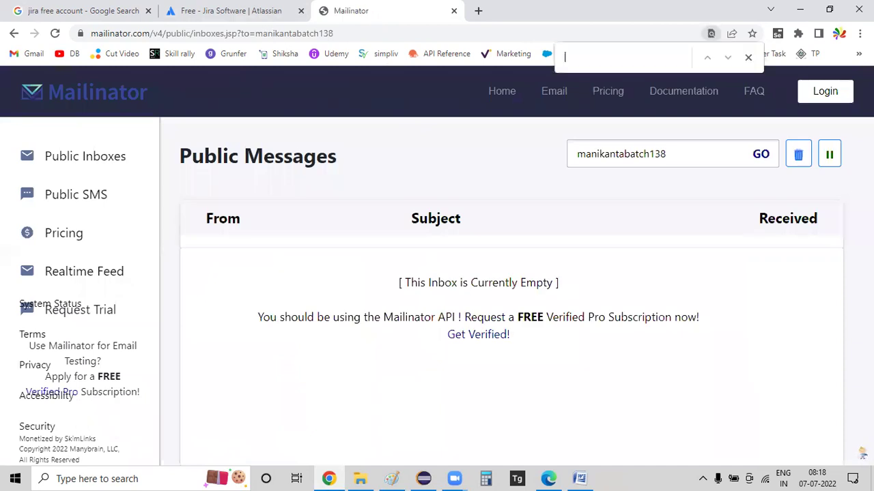
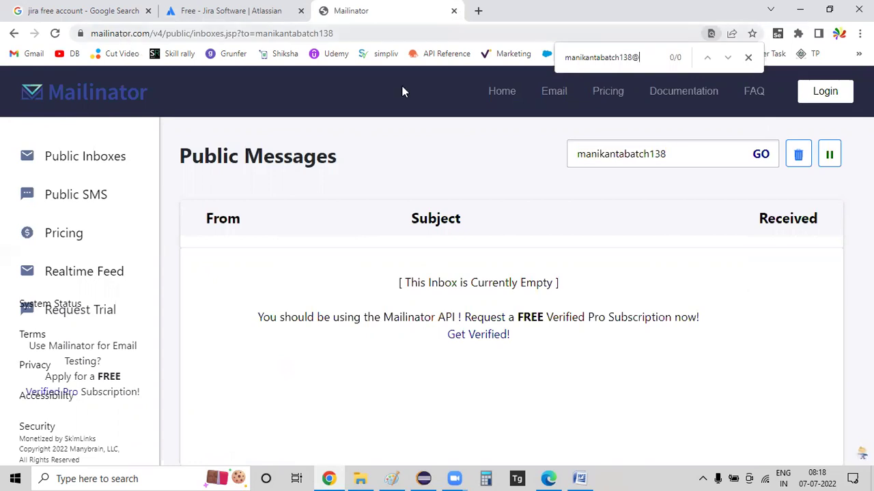
left_click(124, 35)
key("Escape")
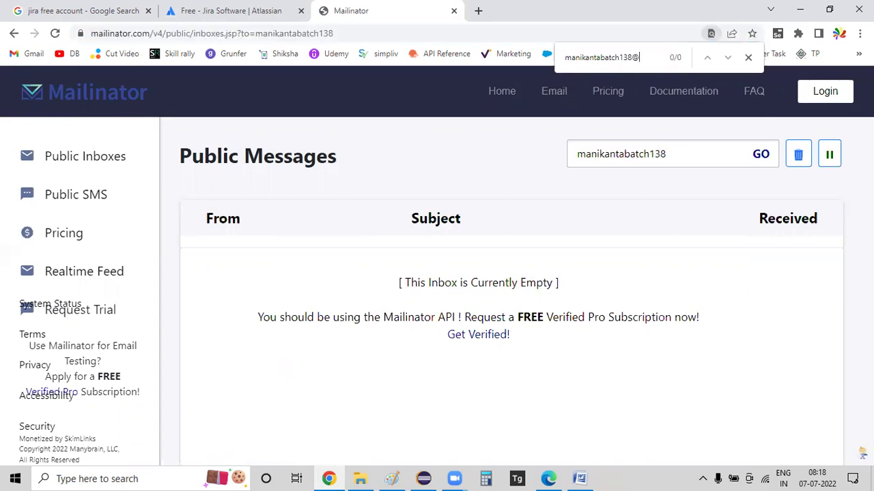
type("mailinator.com")
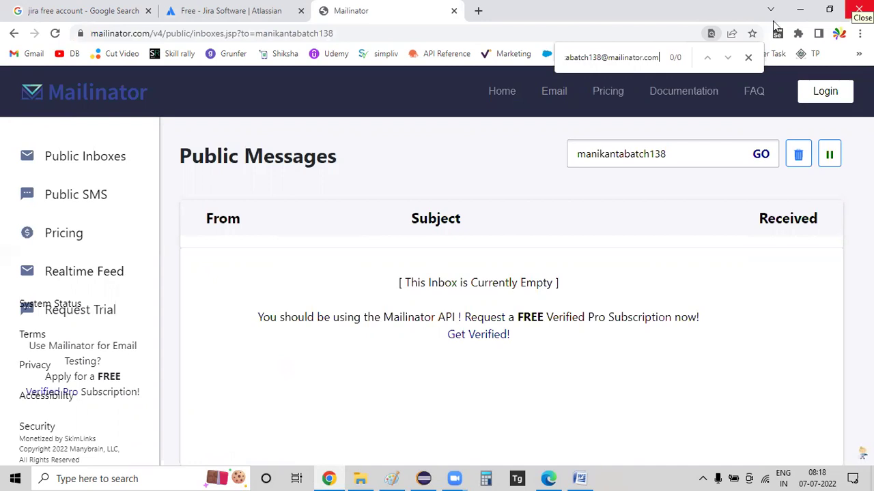
key("ctrl+a")
key("ctrl+c")
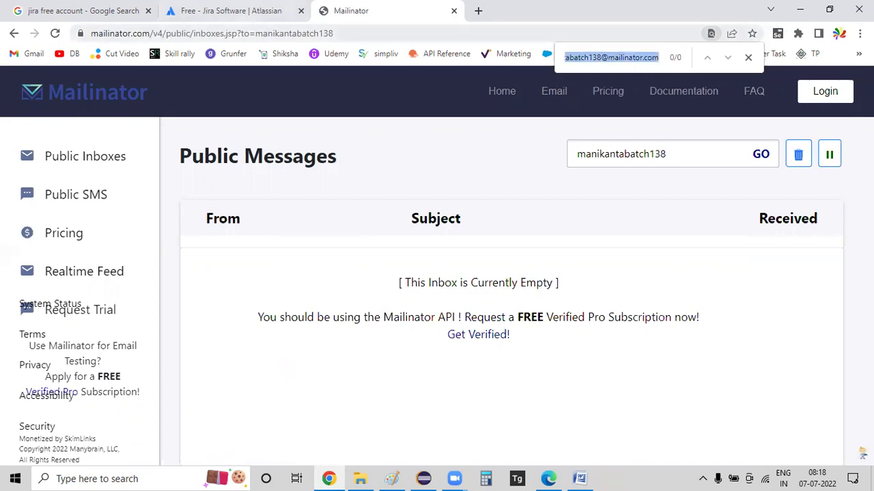
left_click(859, 33)
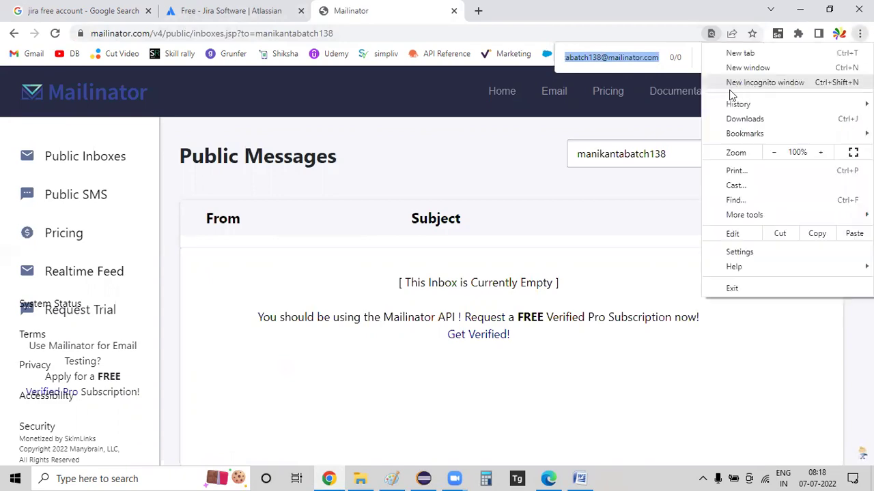
Open a new incognito window and search Google for 'jira free account'
left_click(731, 83)
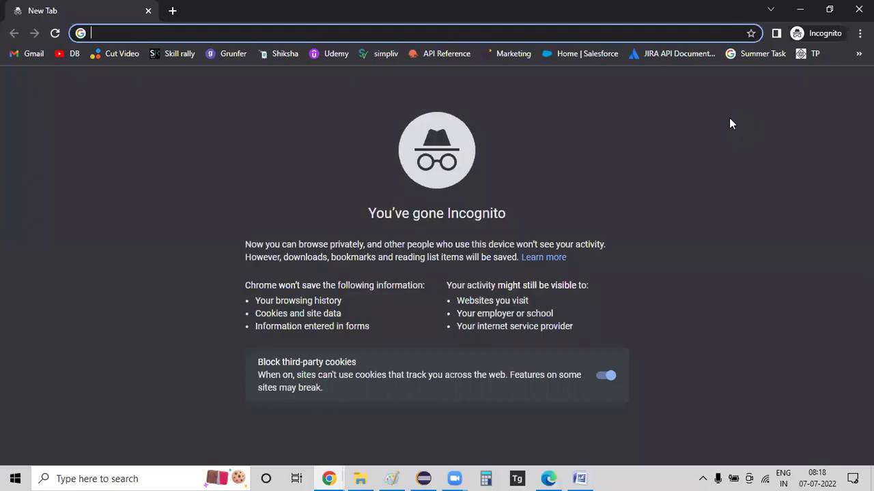
type("ji")
key("Return")
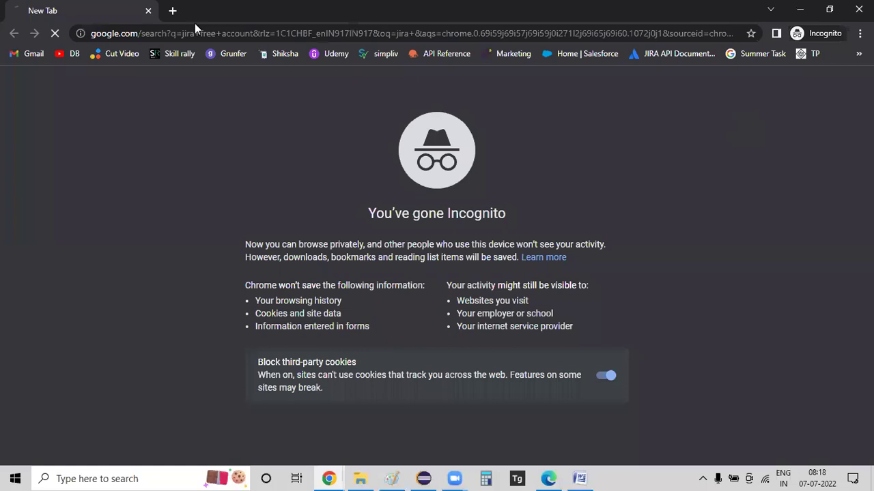
scroll(307, 311, "down", 5)
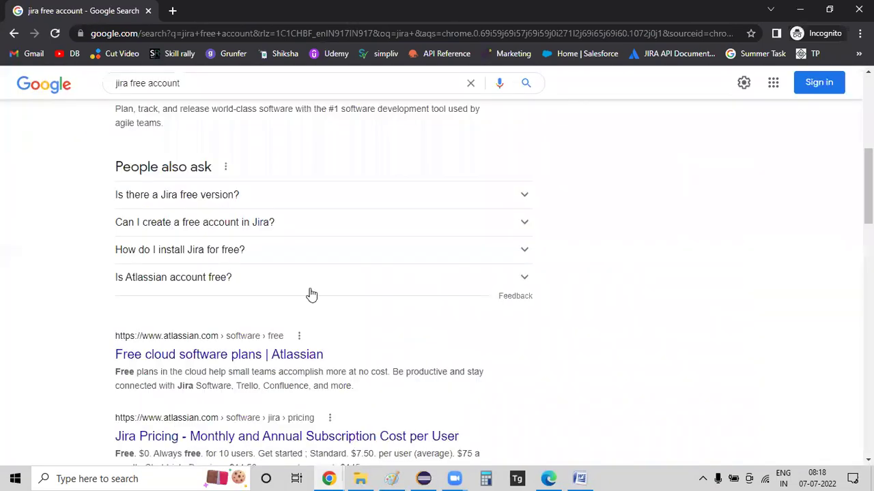
scroll(327, 300, "down", 2)
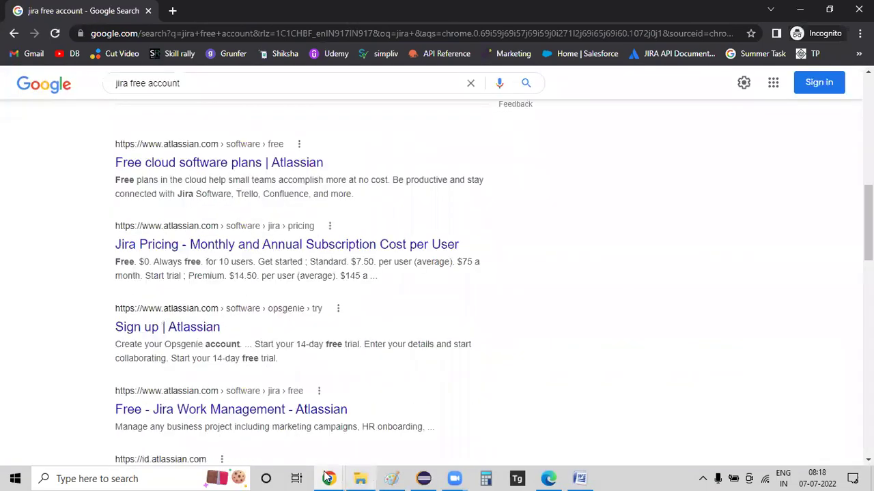
Load atlassian.com/software/jira/free in the incognito window by pasting the address
left_click(329, 479)
left_click(164, 10)
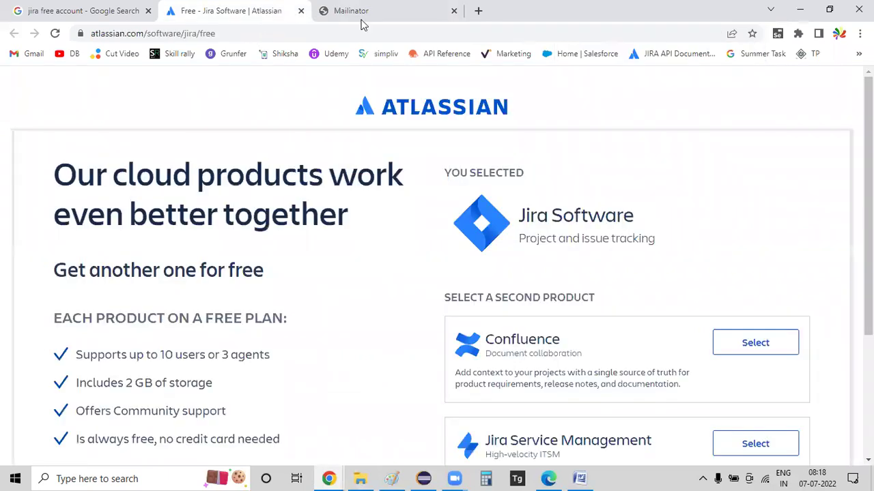
left_click(801, 10)
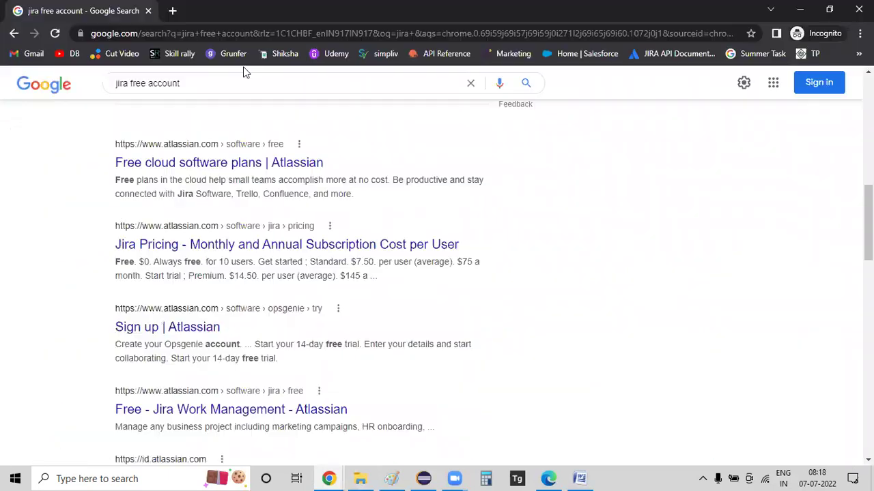
left_click(215, 31)
type("https://www.atlassian.com/software/jira/free")
key("Return")
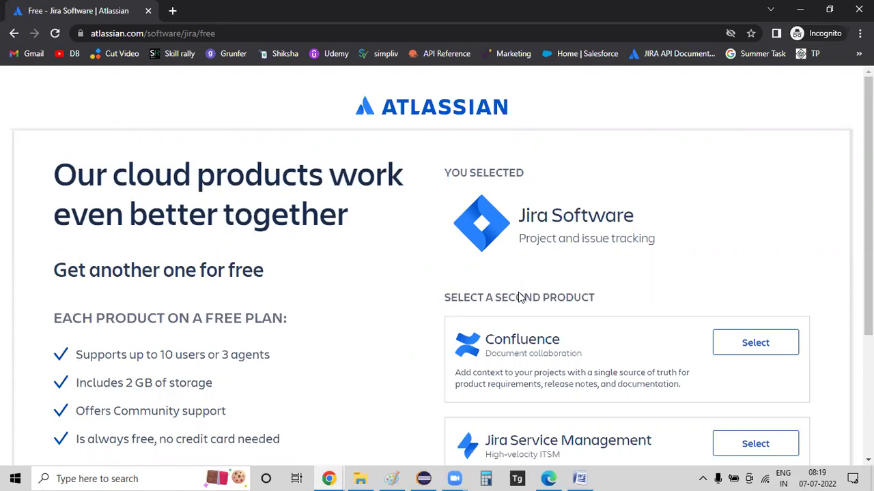
Scroll past the second-product options and continue with Jira Software only
scroll(518, 286, "down", 3)
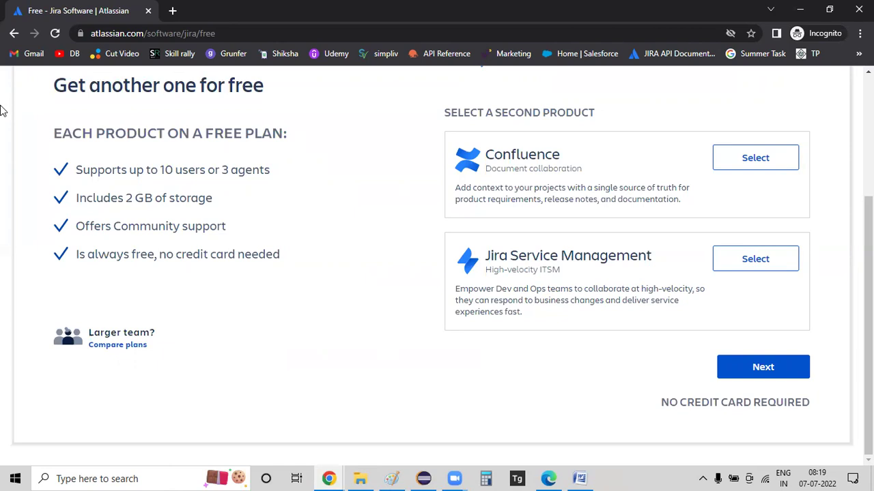
left_click(784, 372)
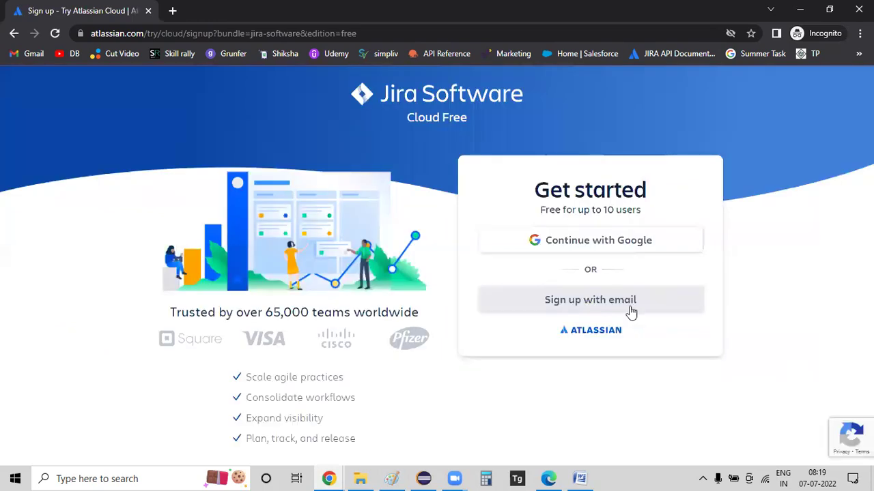
Choose email sign-up and paste the copied text into the Work email field
left_click(597, 307)
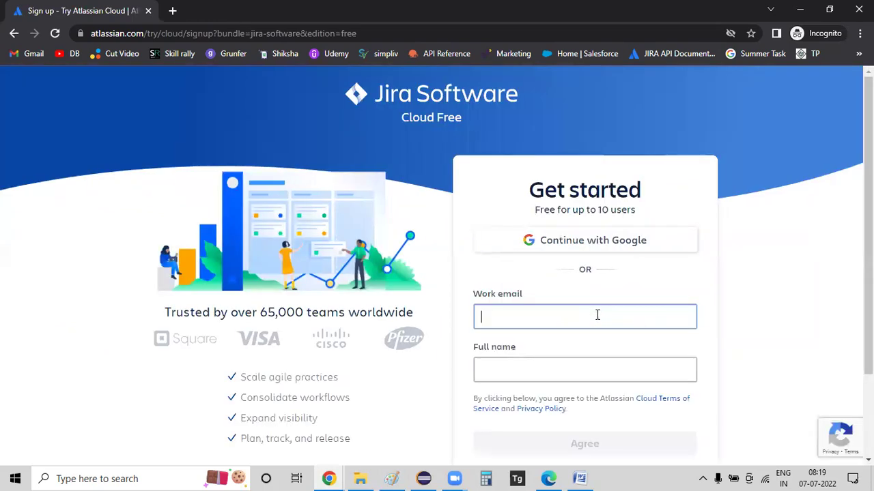
type("https://www.atlassian.com/software/jira/free")
key("Tab")
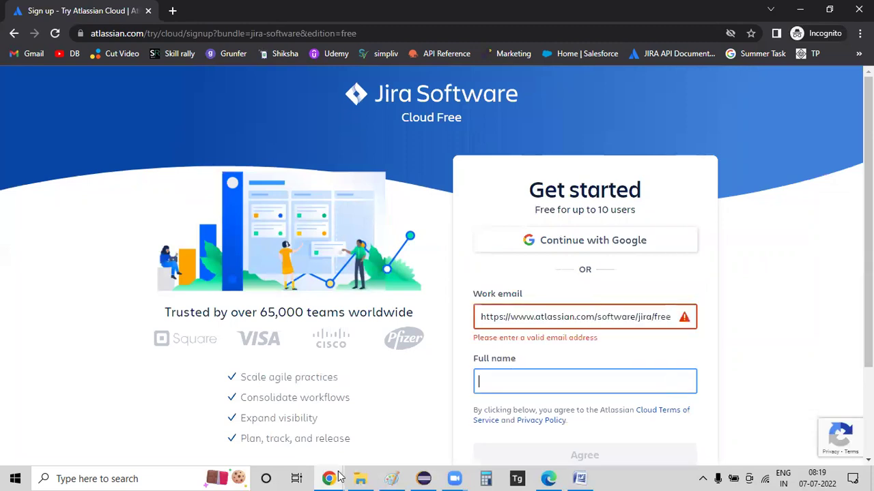
left_click(329, 477)
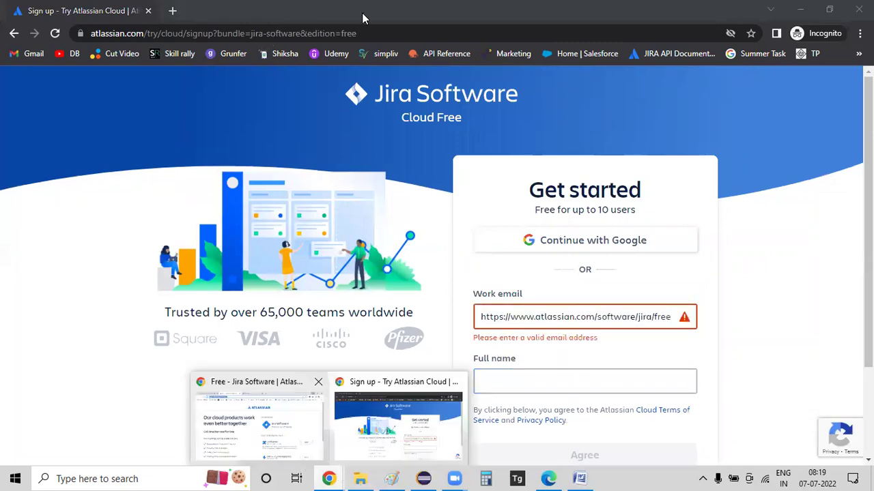
left_click(257, 420)
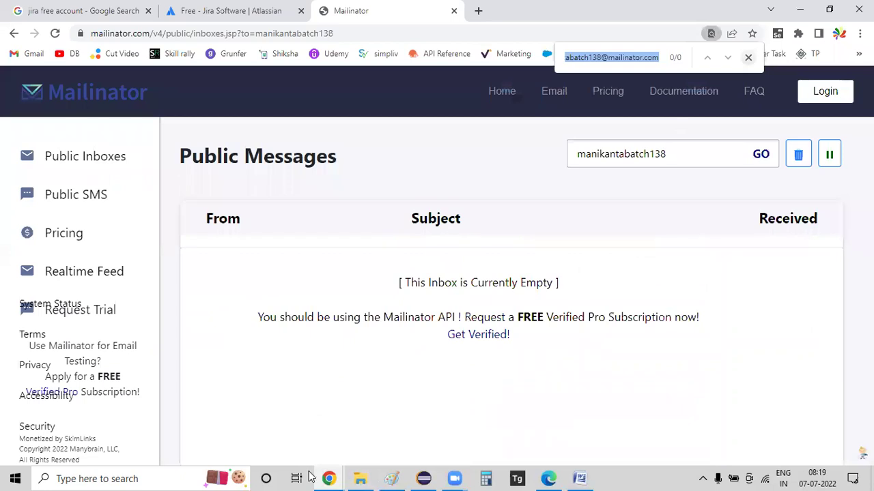
key("alt+Tab")
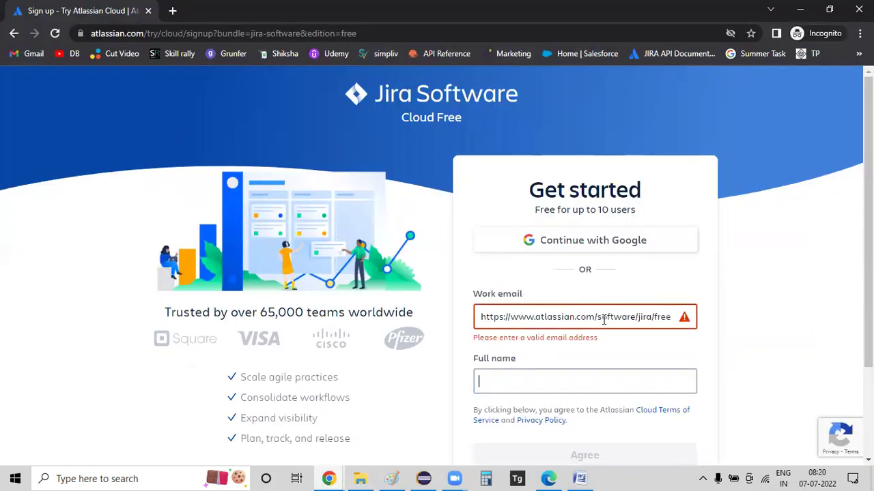
Replace the work email with the Mailinator address, enter the full name, and agree to submit
triple_click(604, 319)
key("ctrl+v")
scroll(632, 318, "down", 1)
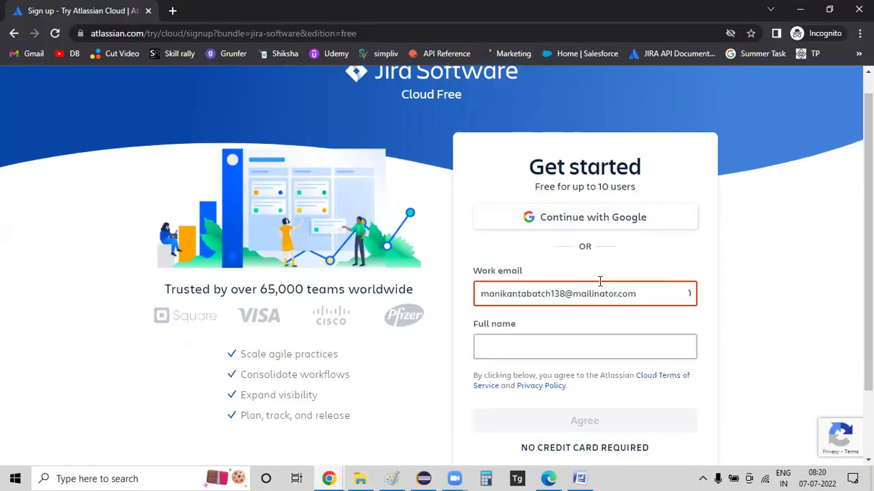
scroll(600, 281, "down", 1)
left_click(569, 265)
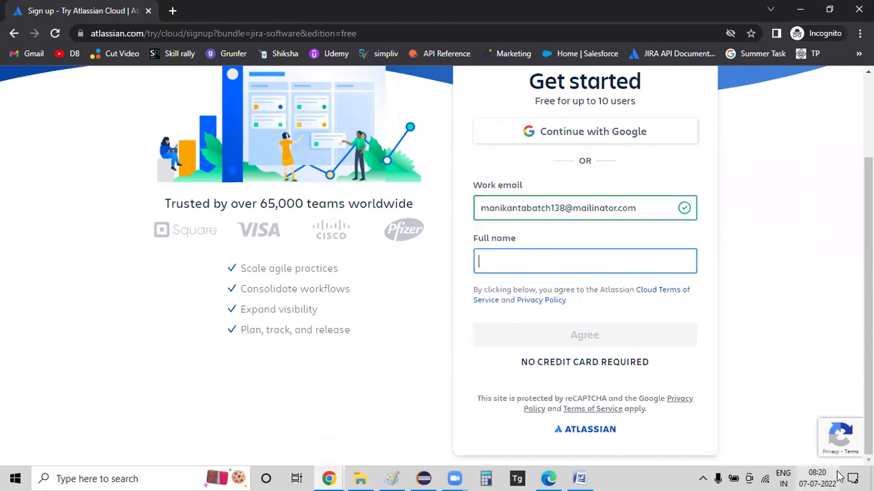
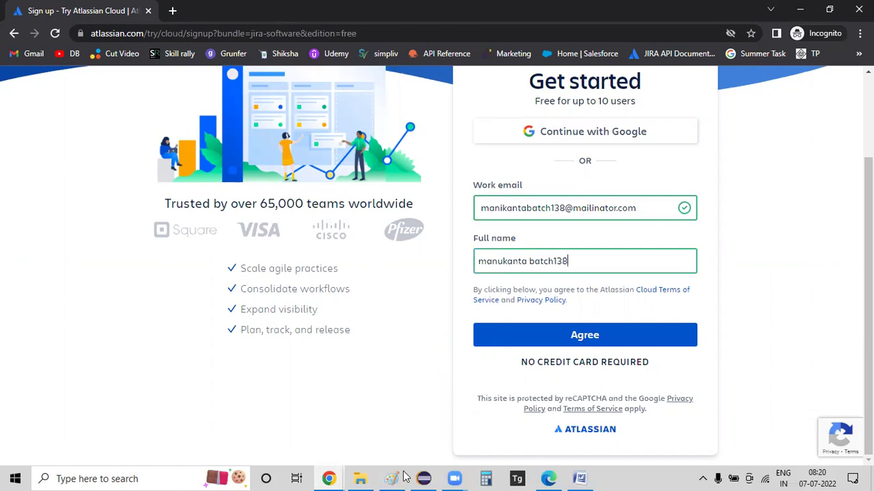
left_click(579, 338)
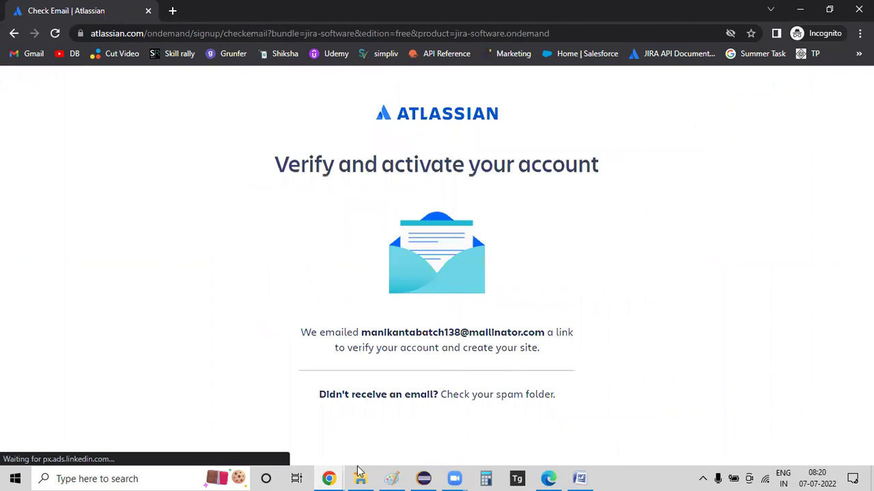
Open the Atlassian verification email in the Mailinator inbox and follow its Verify your email link
left_click(329, 478)
left_click(251, 433)
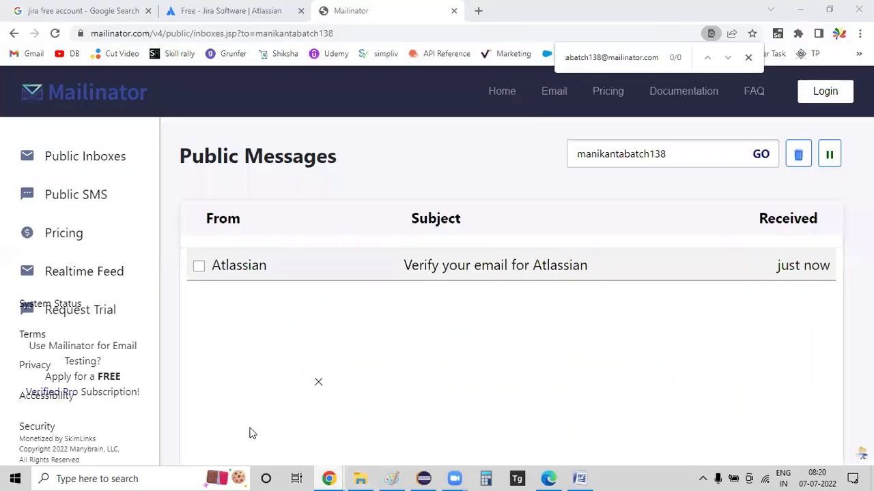
left_click(472, 270)
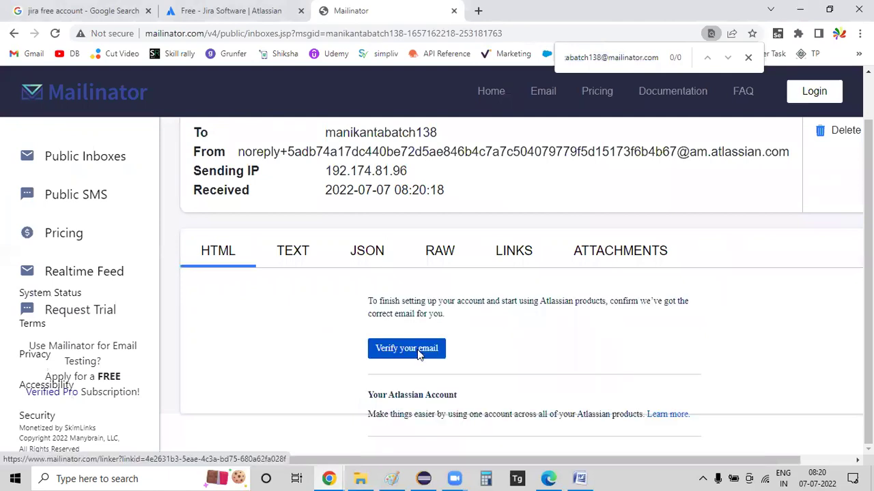
left_click(419, 352)
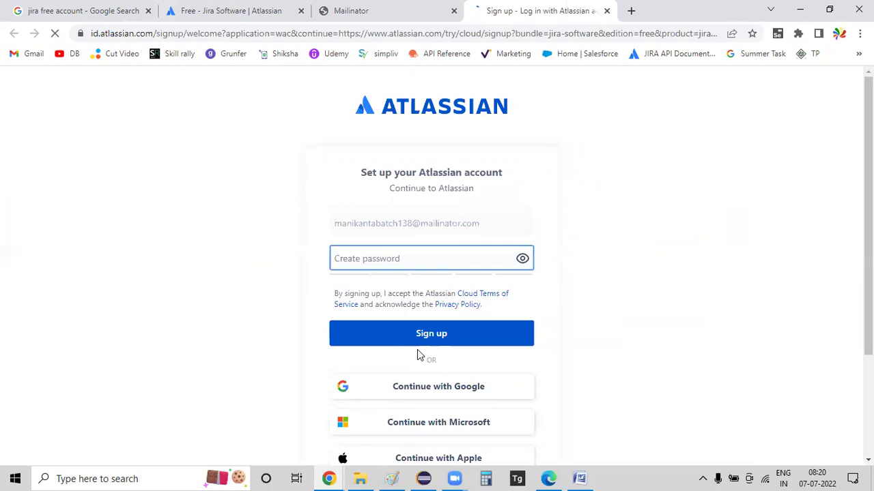
Copy the inbox name from the Mailinator find bar and move to the incognito window
key("ctrl+shift+Tab")
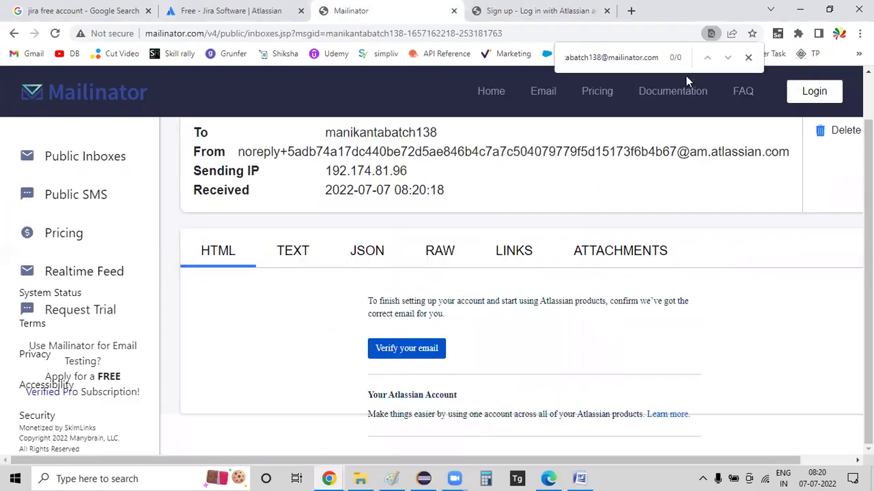
left_click(606, 56)
key("shift+Home")
key("ctrl+c")
left_click(329, 478)
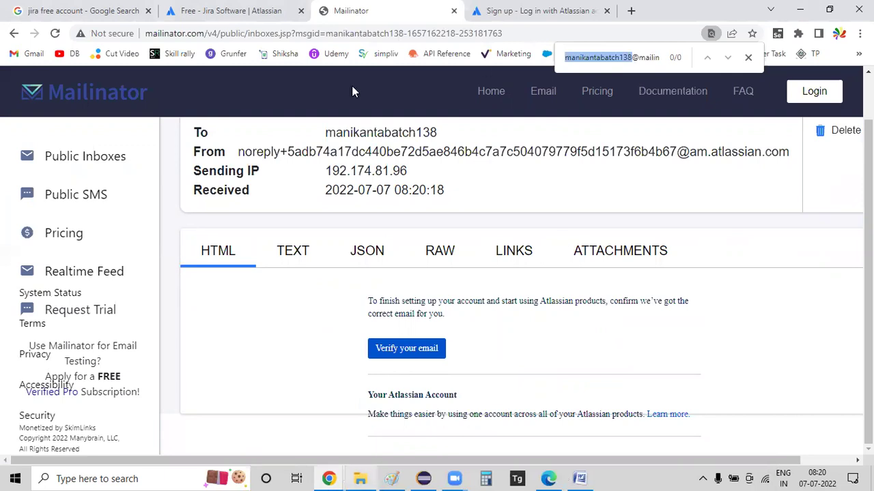
left_click(397, 417)
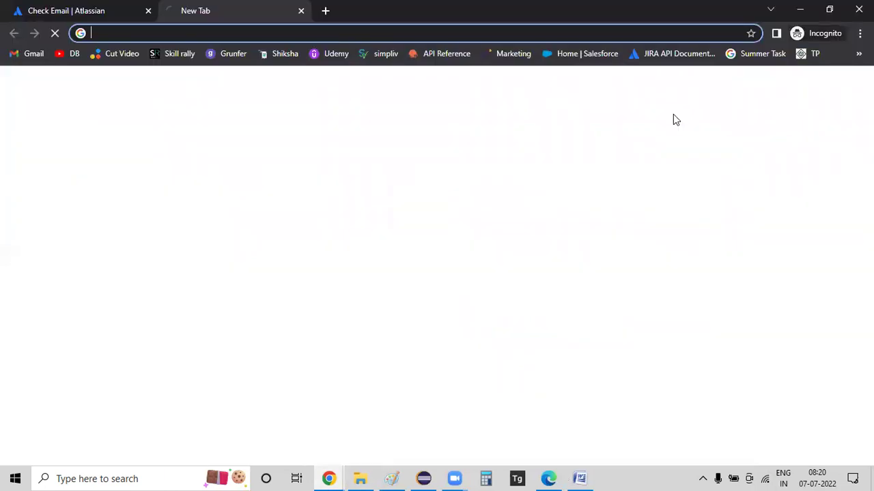
Load the real mailinator.com home page in the incognito tab and open the inbox
type("ma")
key("Return")
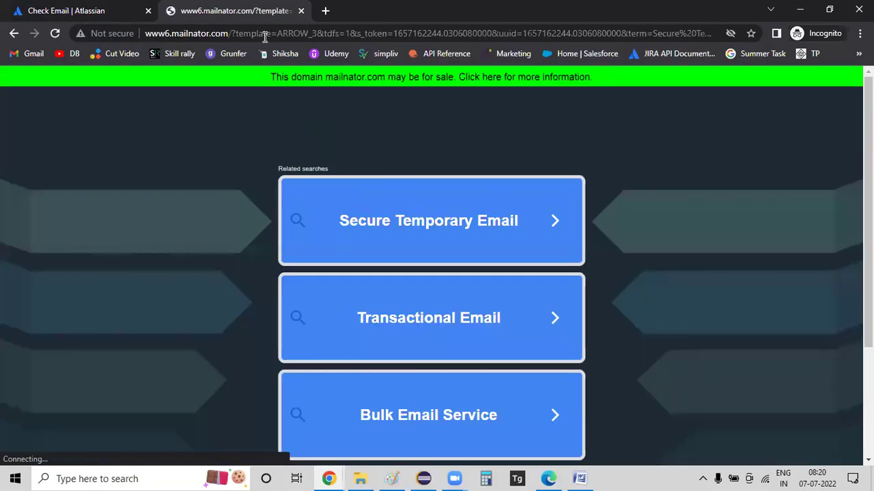
left_click(266, 34)
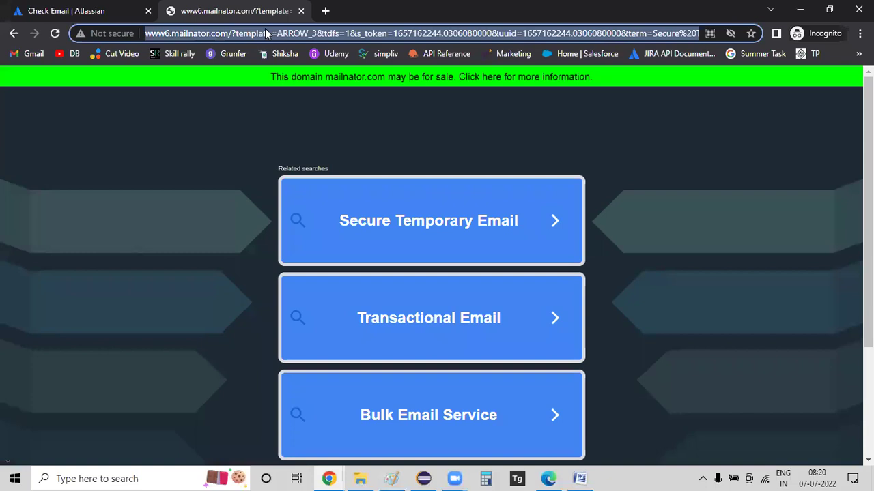
type("mai")
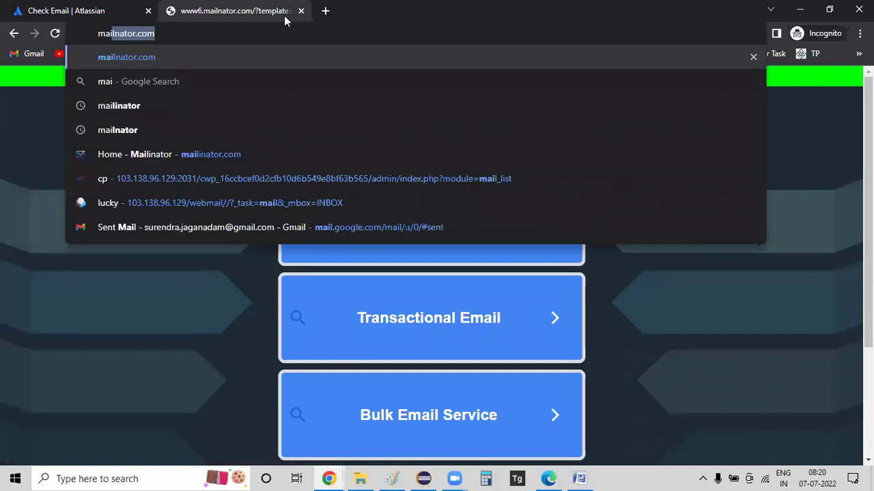
type("li")
key("Return")
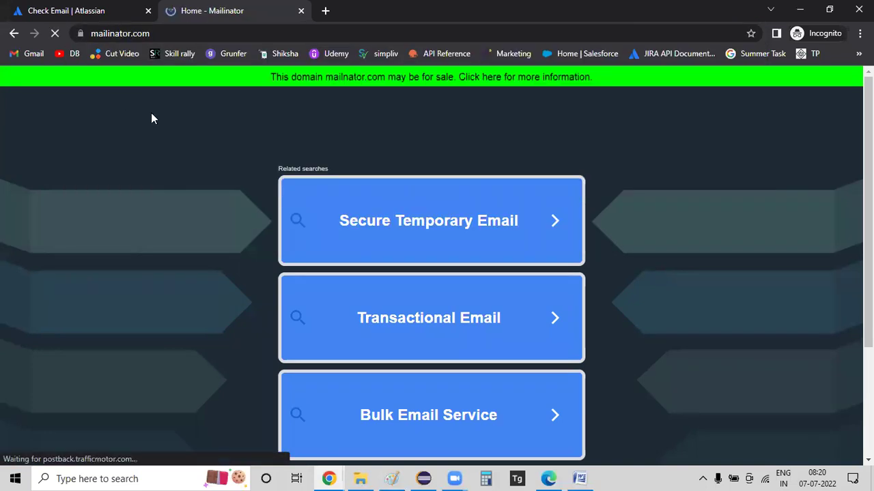
left_click(149, 84)
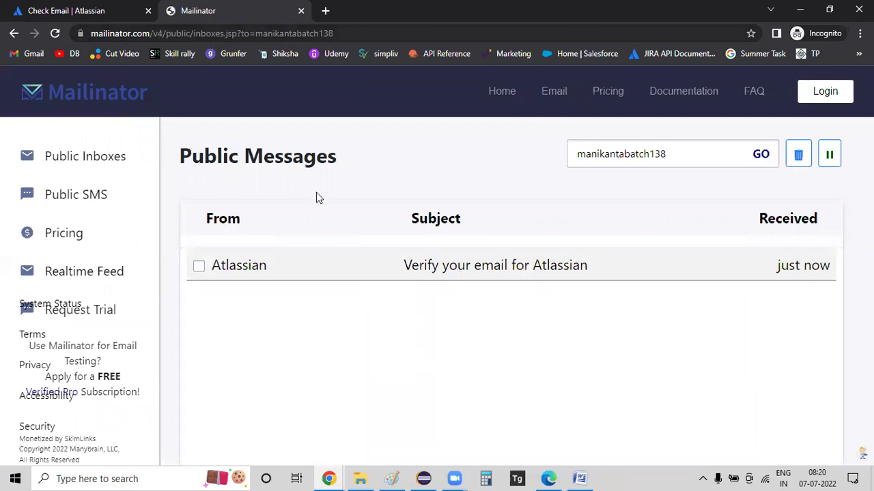
Open Atlassian's verification email and follow its Verify your email link
left_click(485, 273)
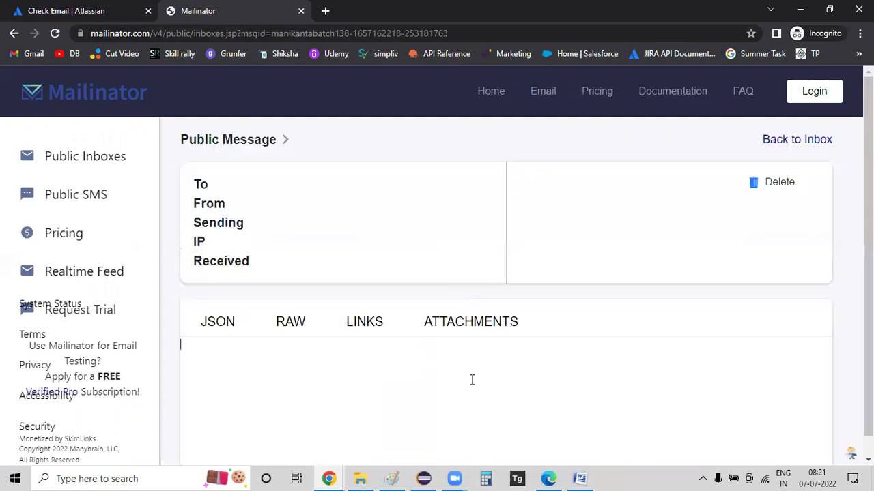
scroll(388, 348, "down", 1)
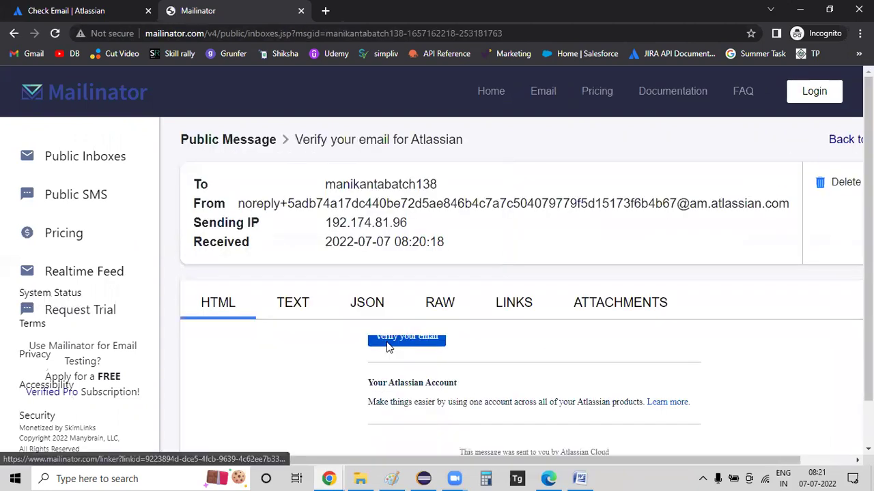
left_click(387, 342)
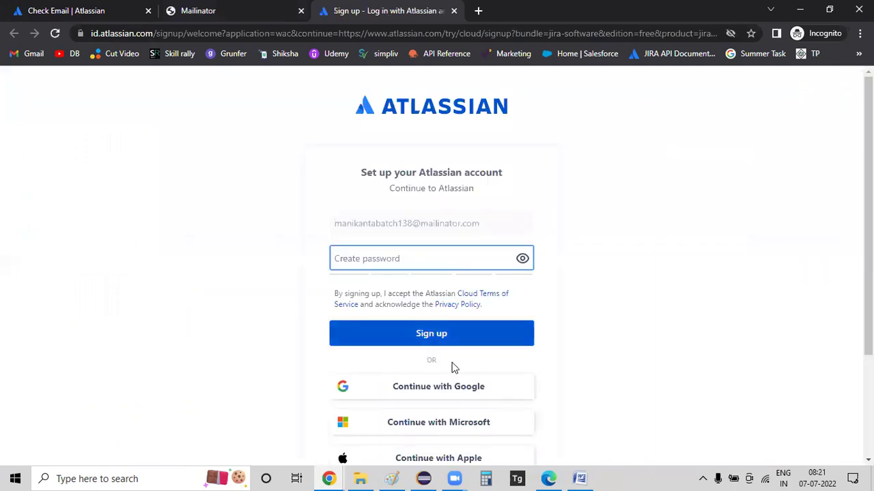
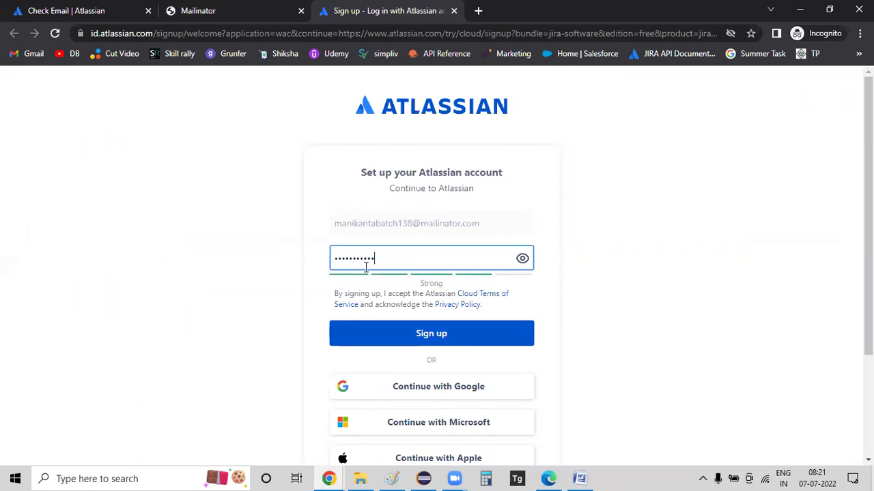
Enter a password for the new Atlassian account, reveal it to confirm, and sign up
left_click(522, 259)
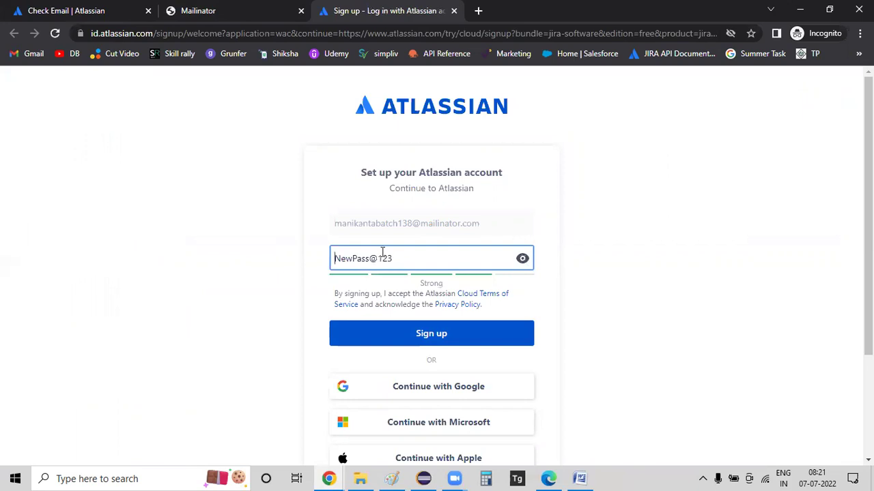
left_click(415, 344)
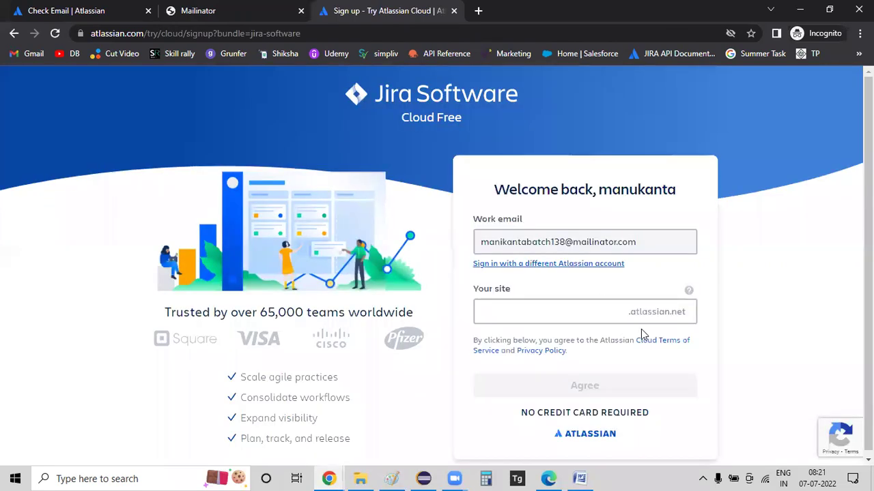
Claim the site name luckytrainings for the free Jira site and agree to the terms
left_click(523, 317)
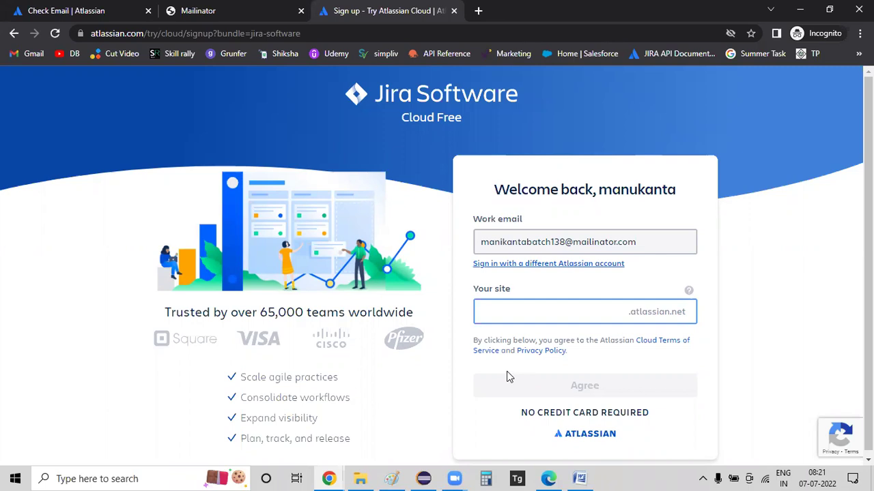
type("l")
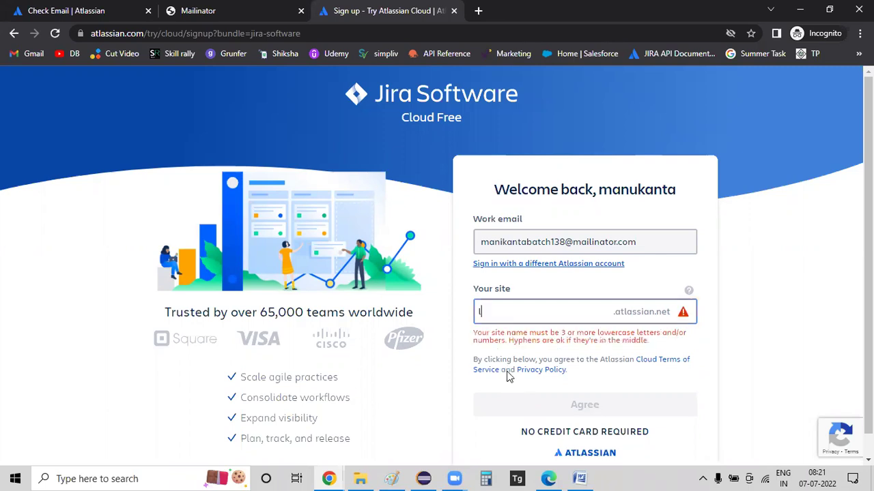
type("uckytrainings")
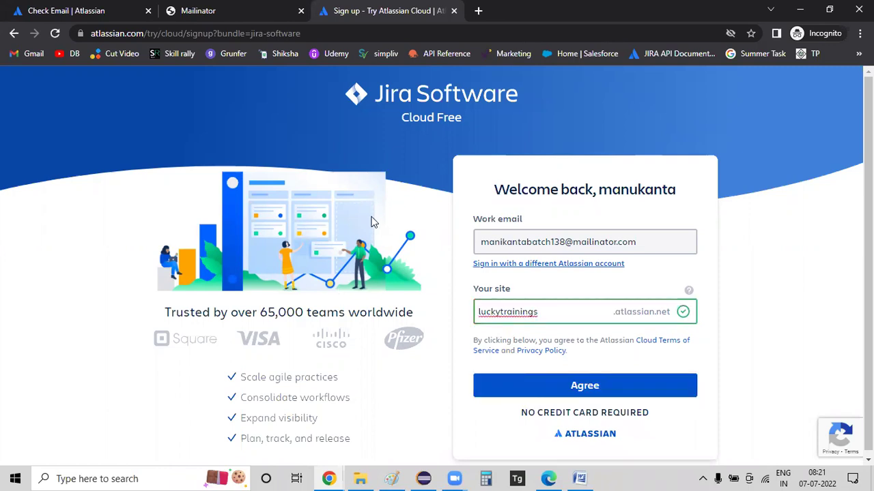
left_click(605, 387)
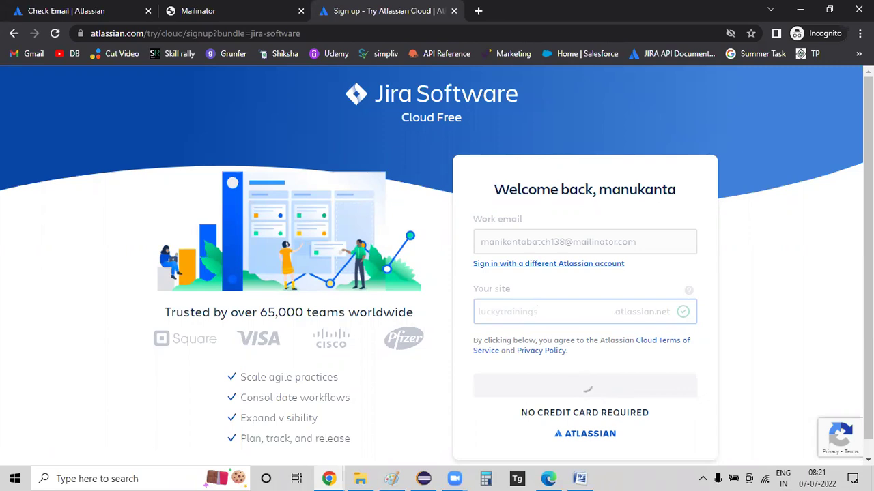
key("super")
Launch Notepad and paste the copied Mailinator inbox name into a new note
type("notep")
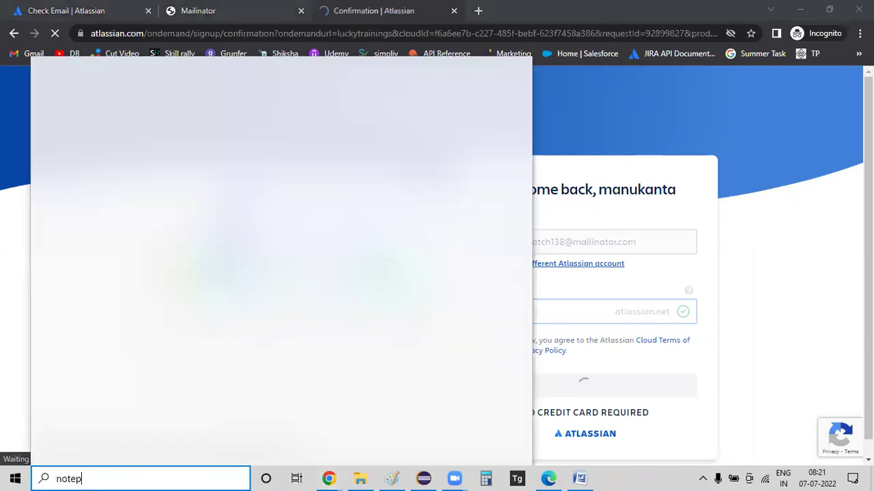
key("Return")
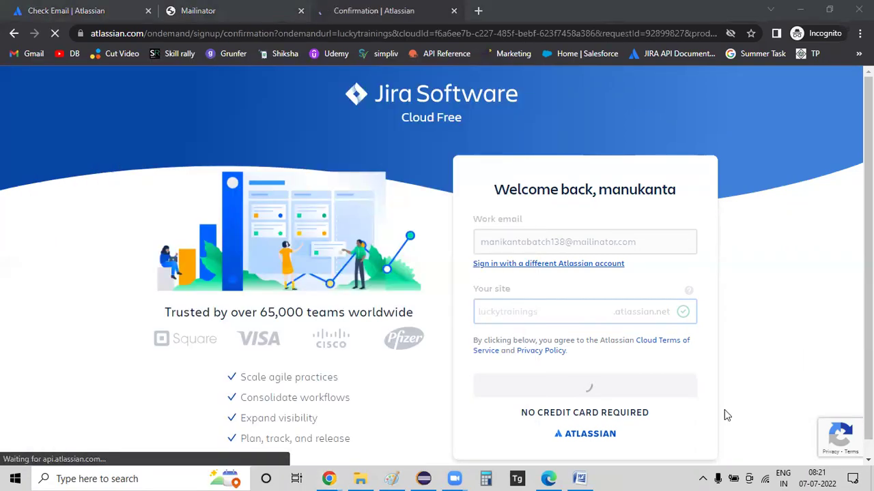
key("ctrl+v")
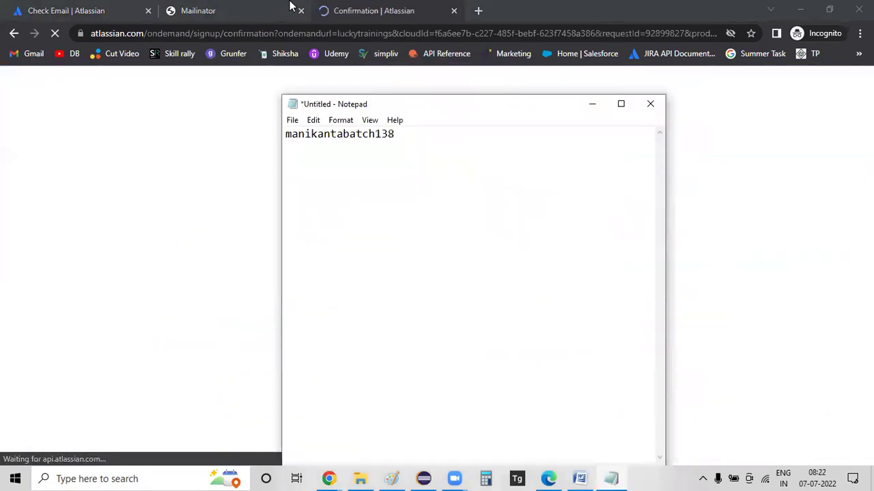
Select the full Mailinator email address in the browser, then return to the Notepad note
left_click(201, 10)
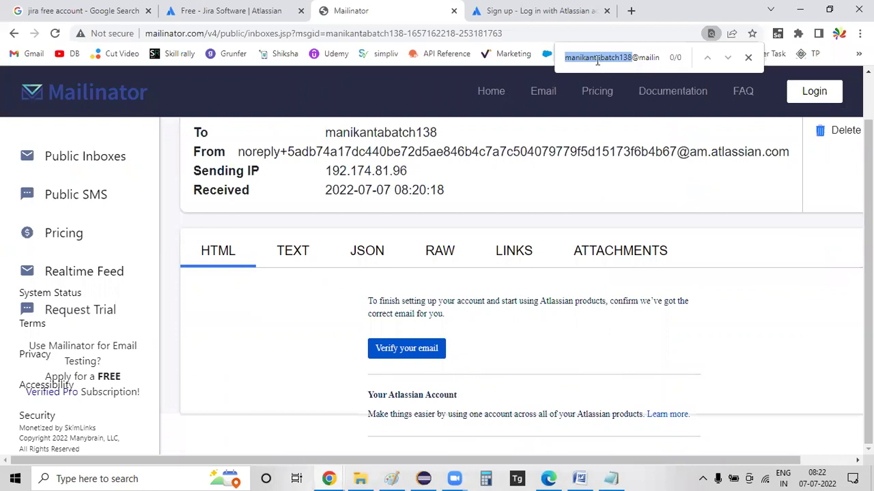
triple_click(597, 60)
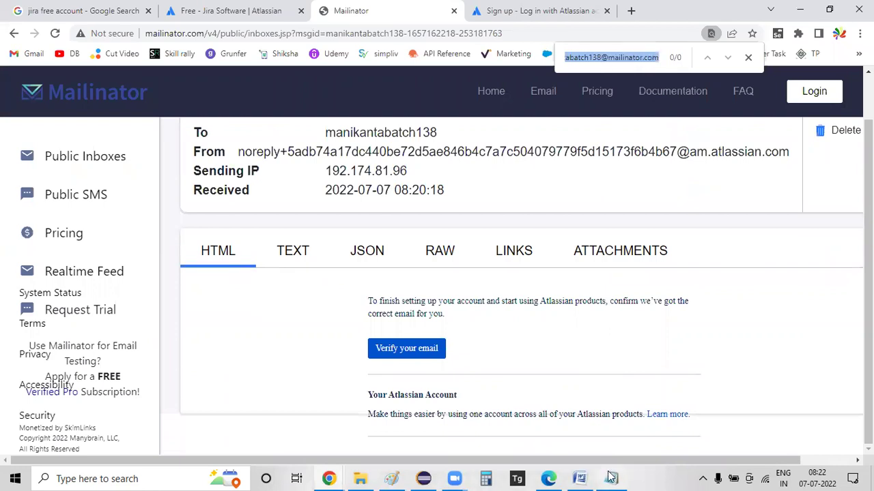
left_click(610, 478)
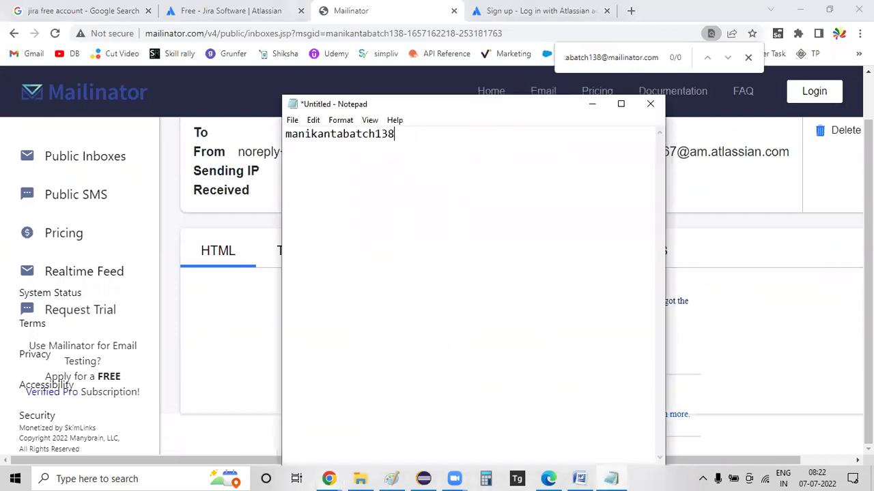
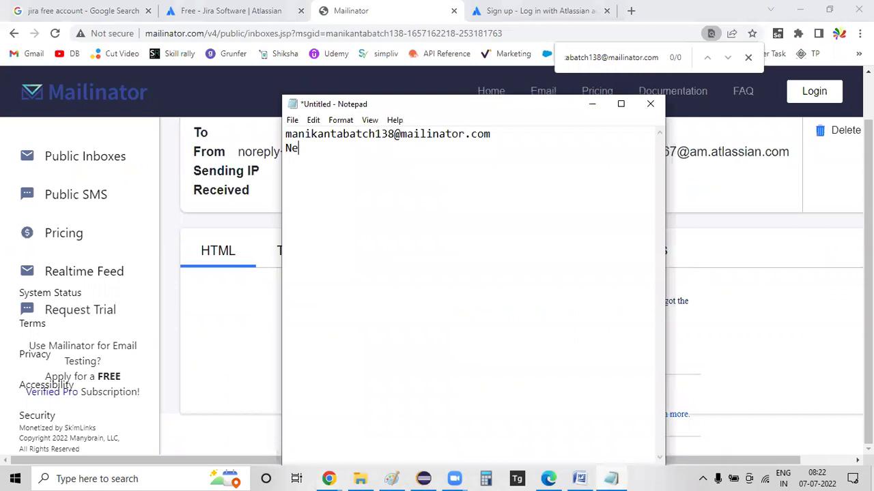
Record the account password on the note's second line, then return to the Atlassian confirmation page
key("Return")
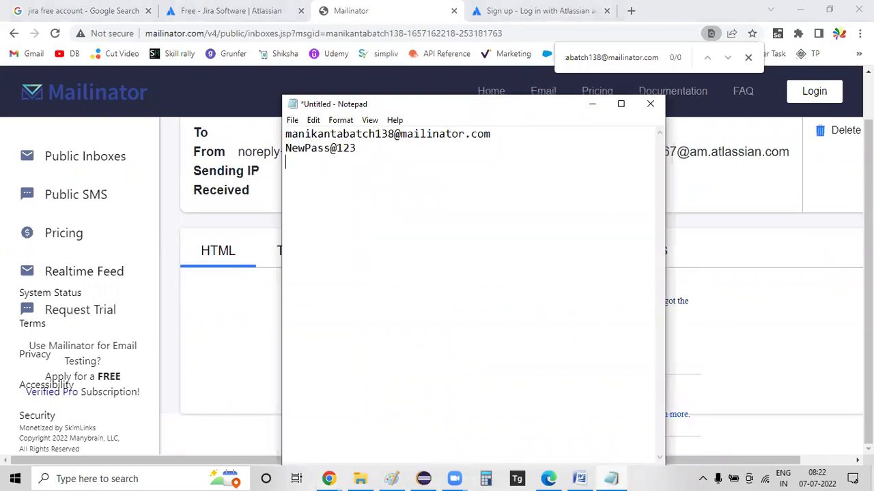
left_click(328, 478)
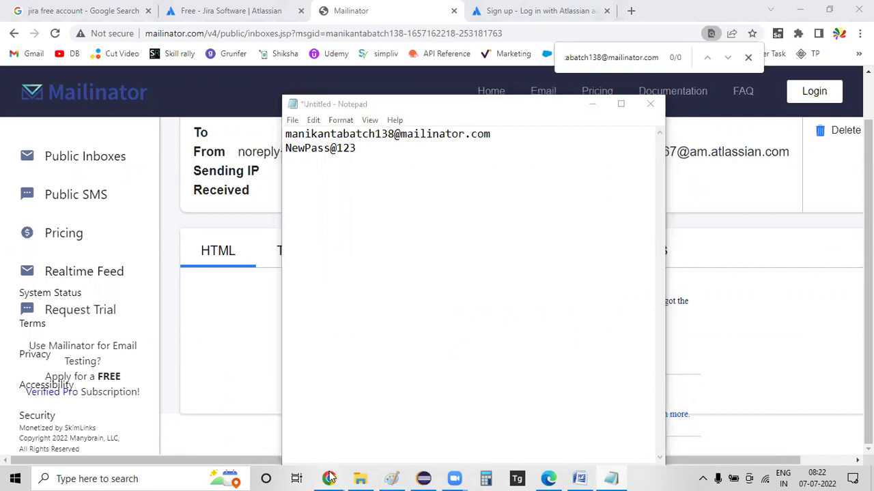
left_click(382, 433)
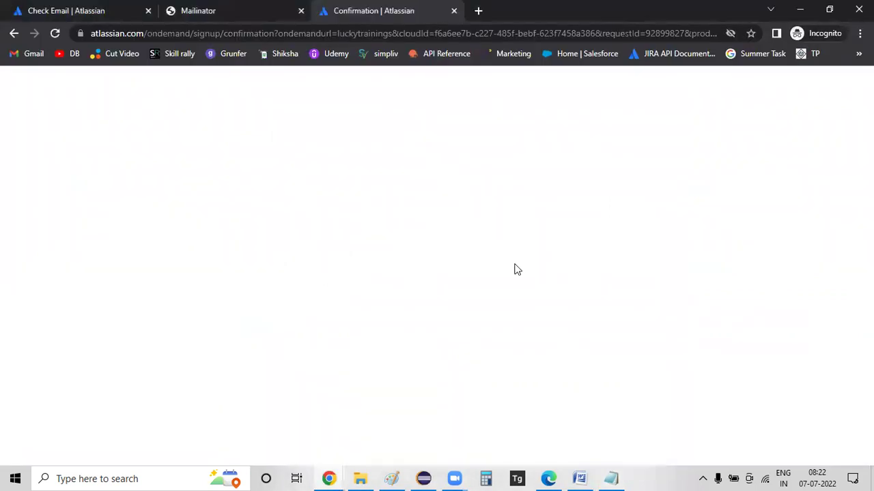
Skip the team, role and main-tasks questions and let the new Cloud site start up
left_click(533, 361)
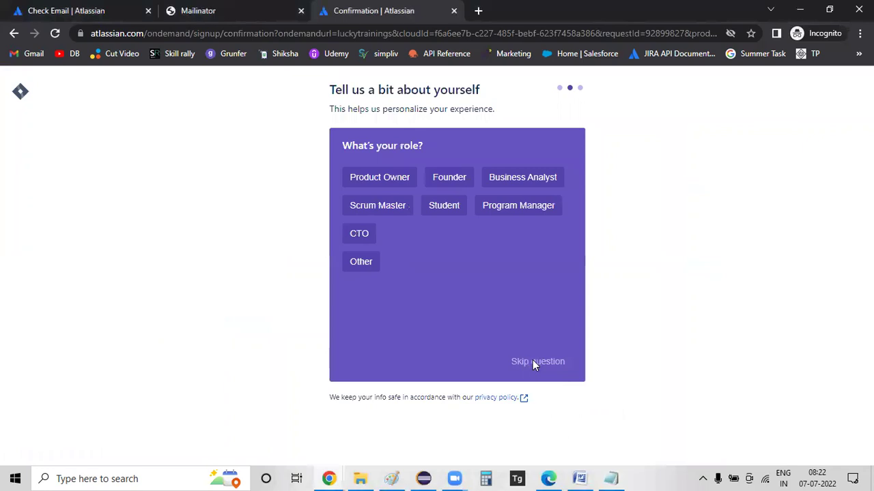
left_click(533, 362)
left_click(503, 363)
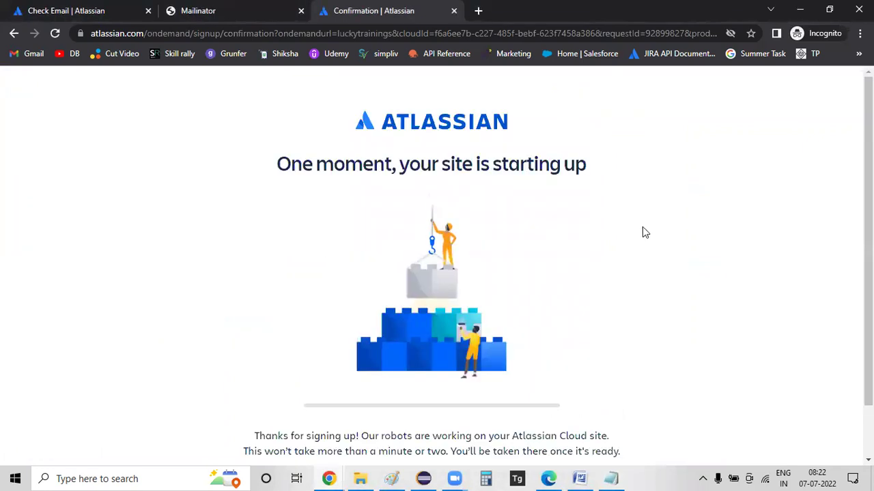
scroll(662, 236, "down", 1)
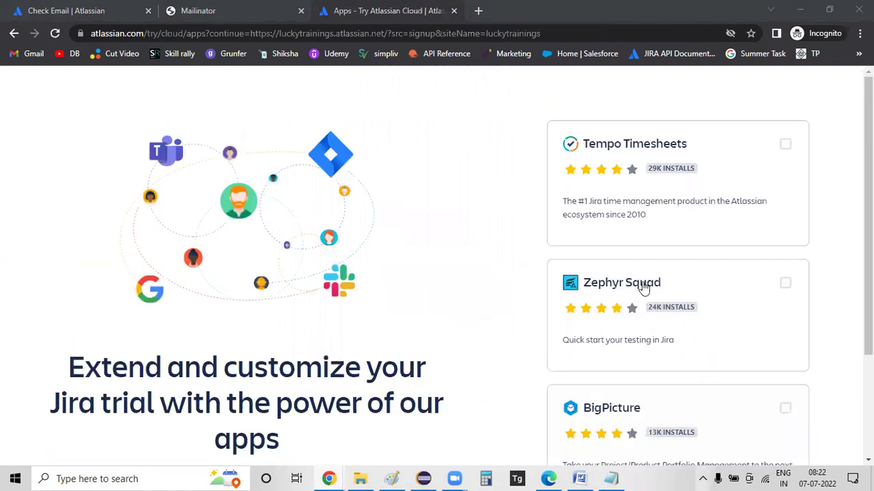
Add Zephyr Squad to the Jira trial and agree to all of its legal terms
scroll(458, 286, "down", 2)
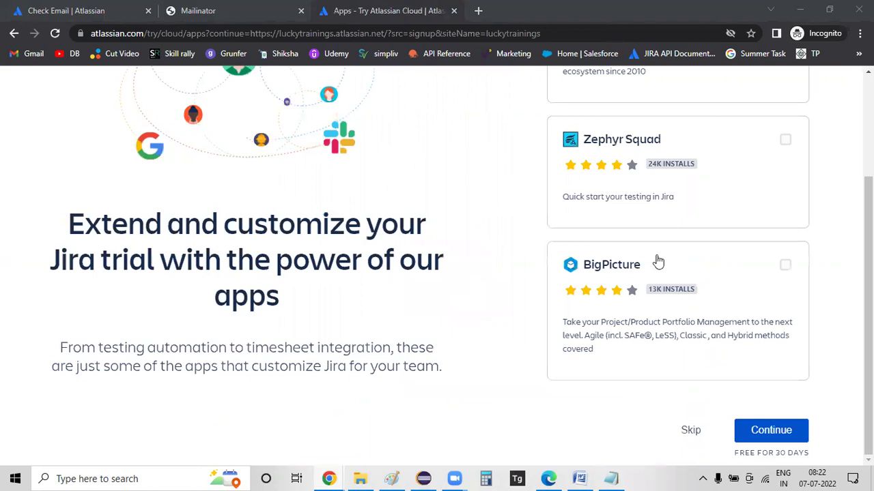
scroll(697, 286, "up", 2)
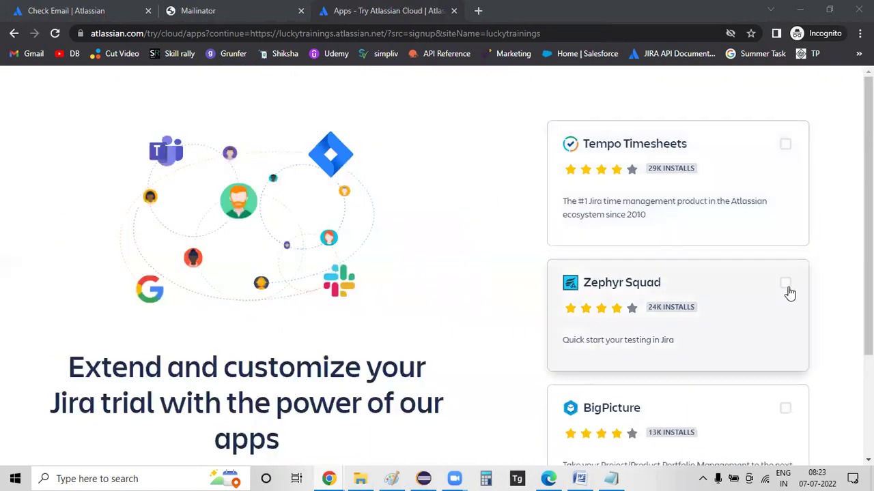
left_click(621, 296)
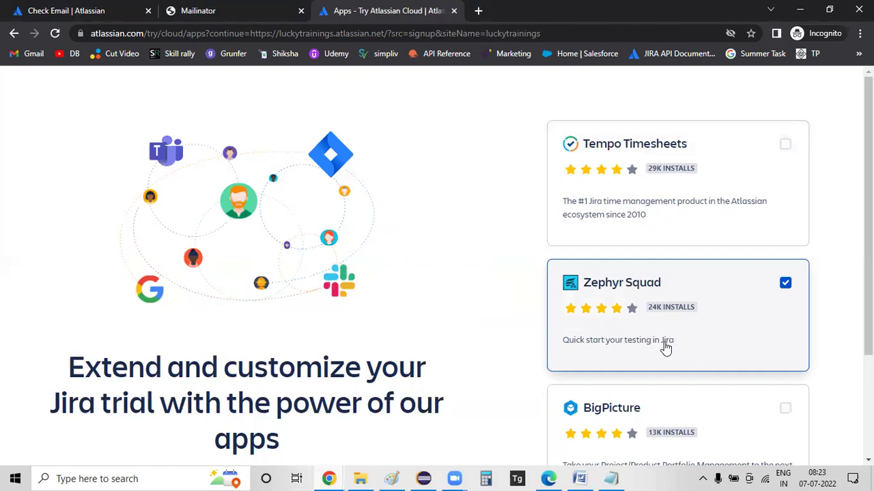
scroll(767, 437, "down", 2)
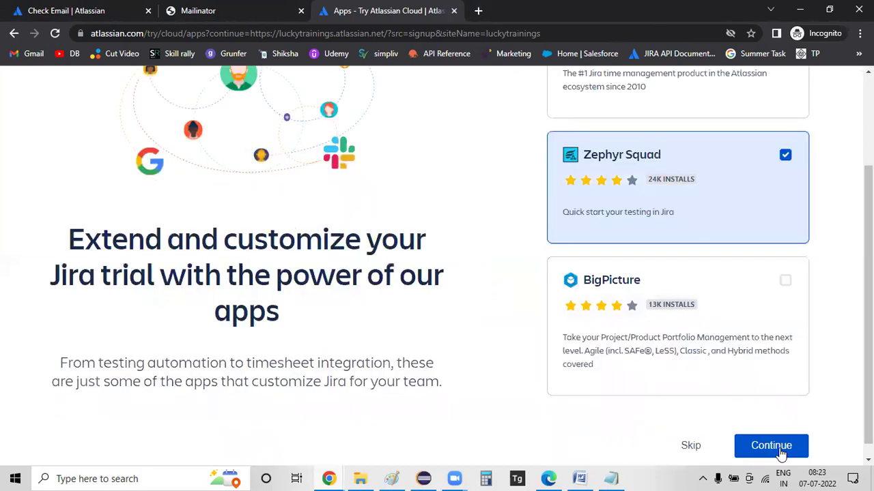
left_click(771, 446)
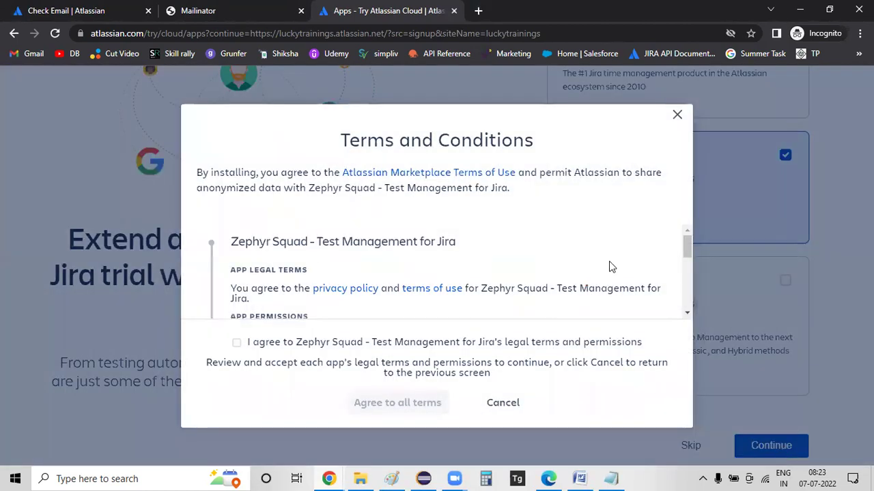
scroll(616, 263, "down", 1)
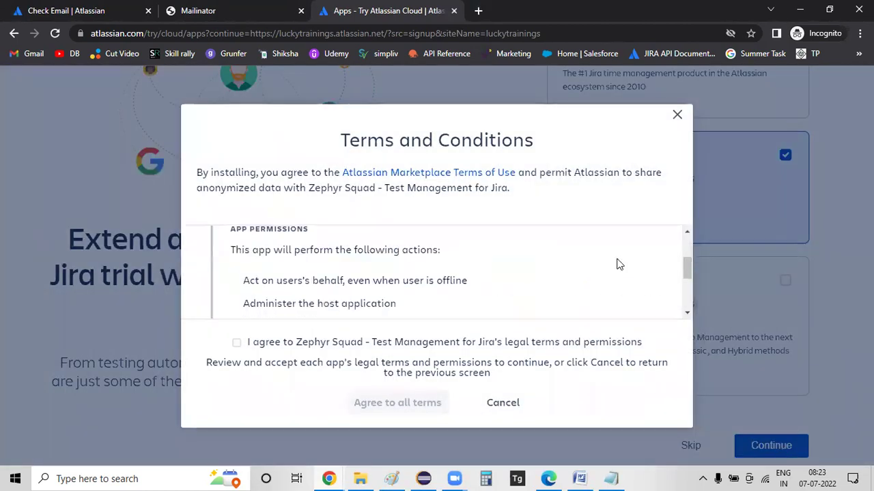
left_click(237, 343)
left_click(384, 406)
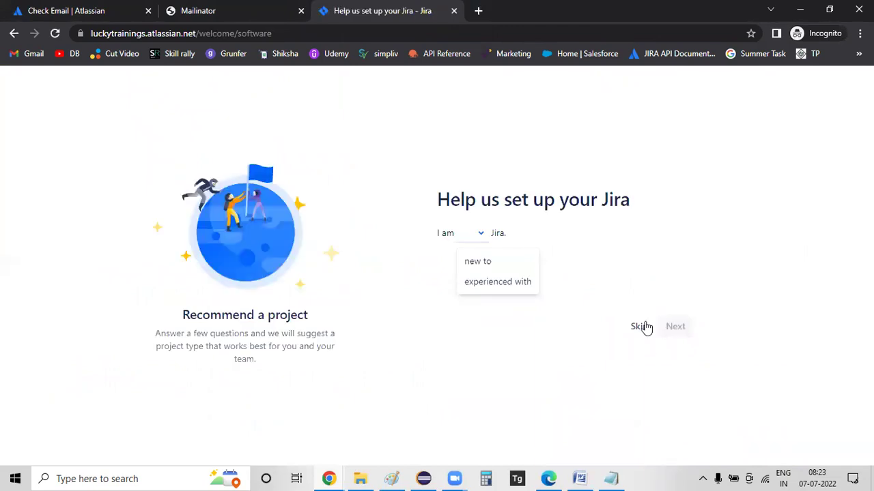
Skip the setup questions and name the project 'Learn By Yourself'
left_click(642, 327)
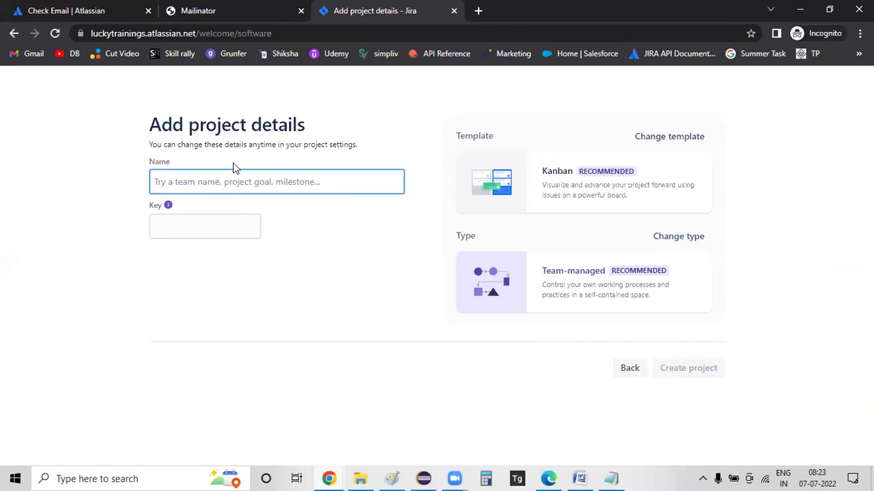
type("Learn")
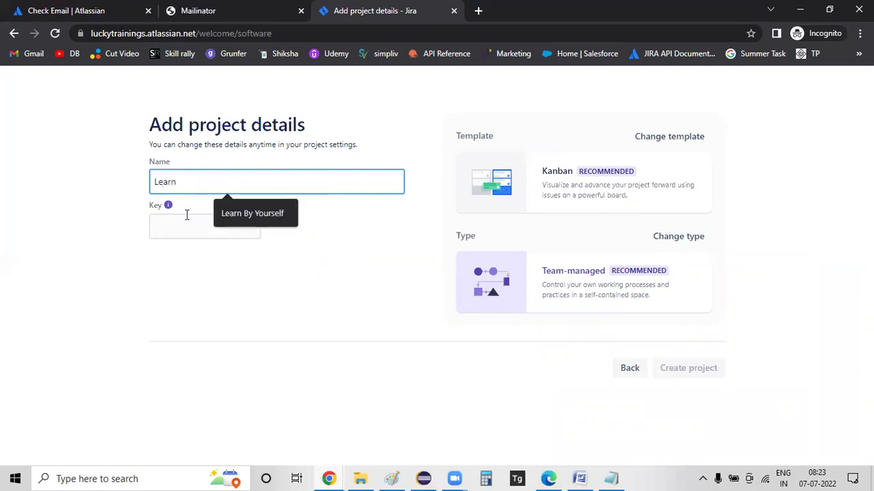
key("Down")
key("Return")
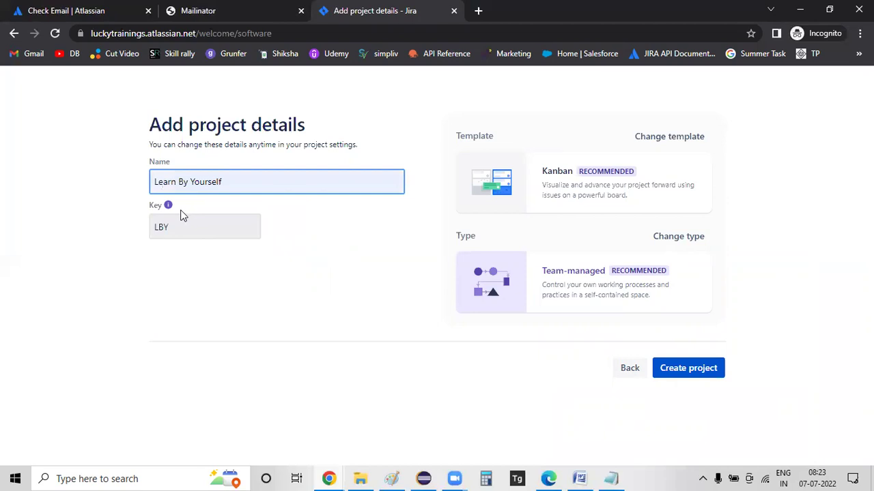
Switch the project to the Scrum template with a team-managed project type
left_click(673, 136)
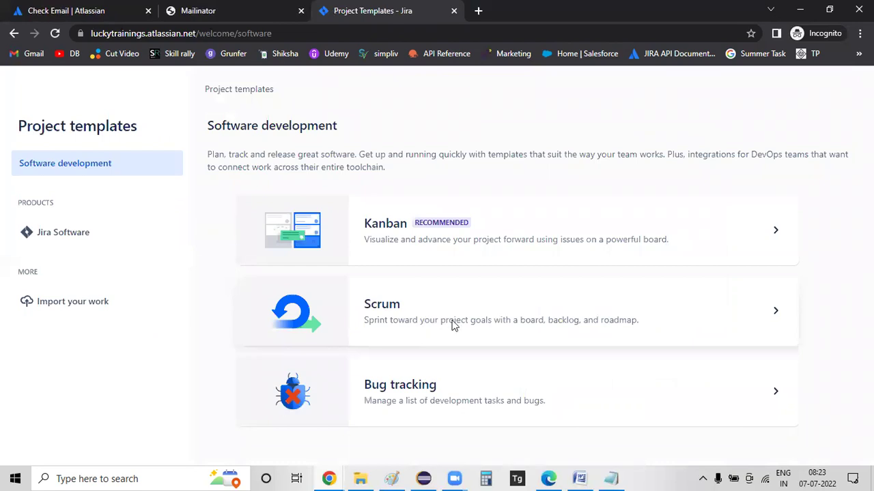
left_click(454, 326)
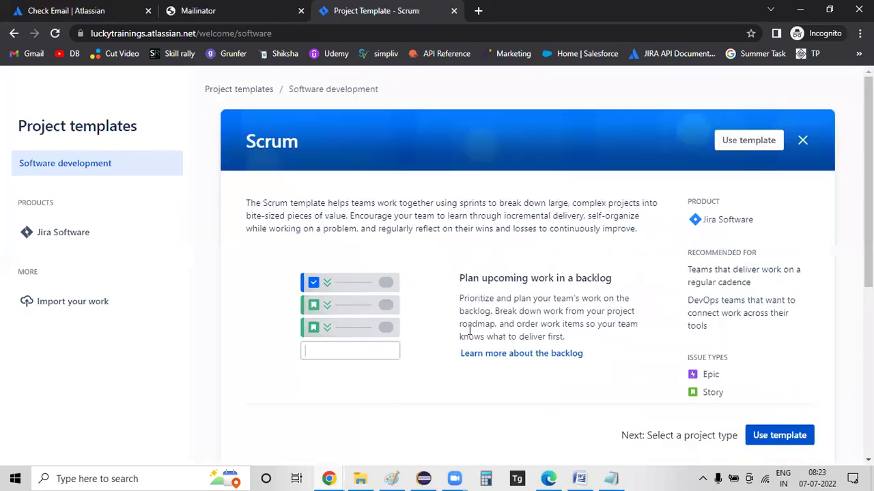
left_click(794, 440)
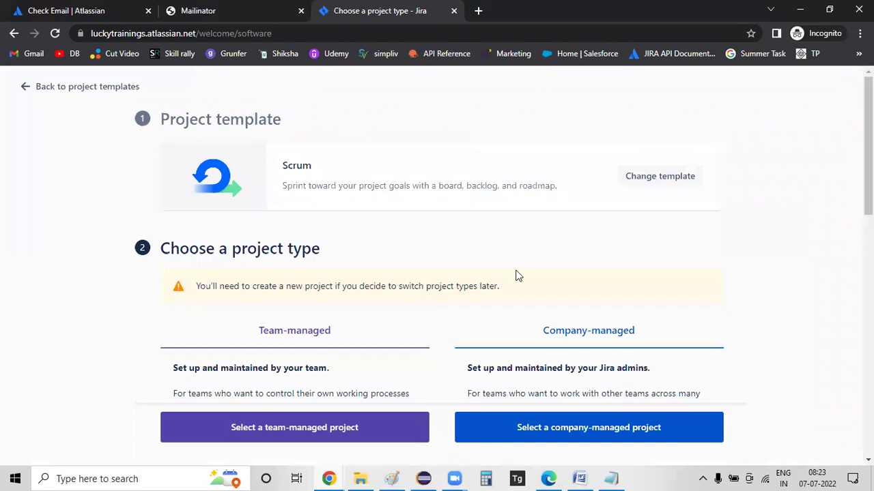
scroll(415, 285, "down", 4)
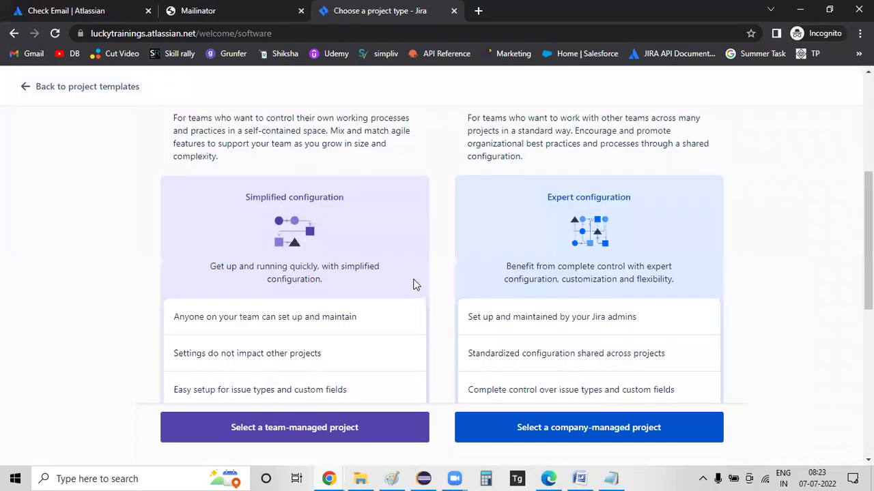
scroll(341, 444, "down", 1)
scroll(351, 429, "down", 4)
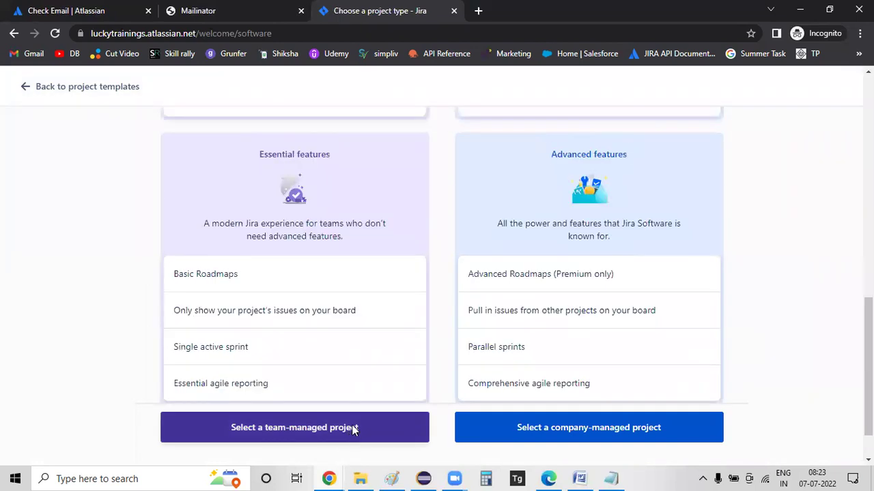
left_click(350, 428)
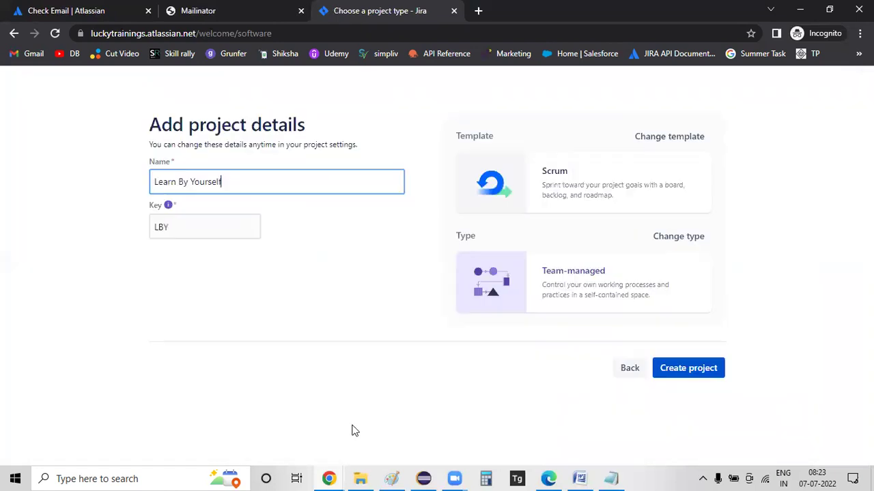
Create the Learn By Yourself project, dismiss the welcome tour and hide the Quickstart guide
left_click(705, 374)
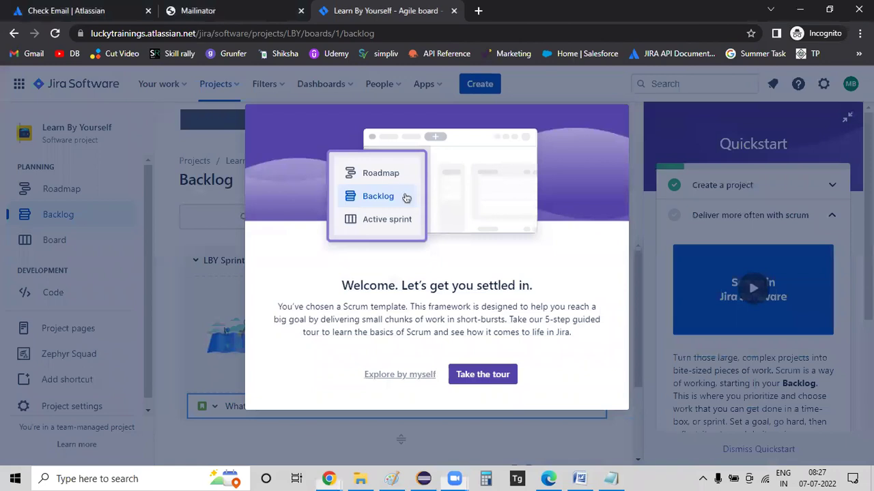
key("Escape")
left_click(847, 118)
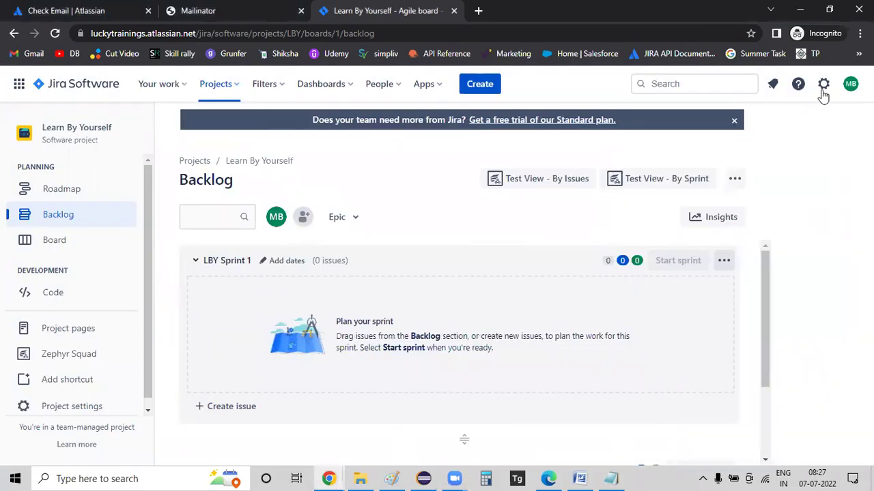
left_click(823, 96)
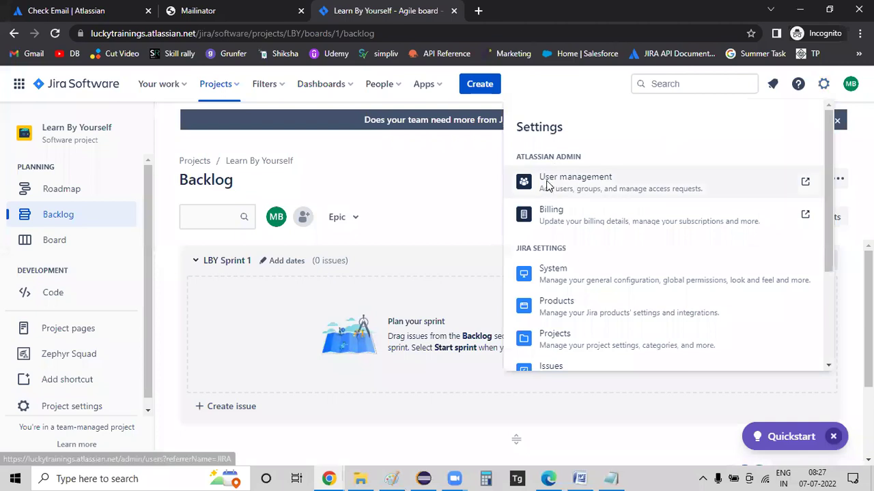
Open user management for the organization and finish the Directory introductory tour
left_click(546, 183)
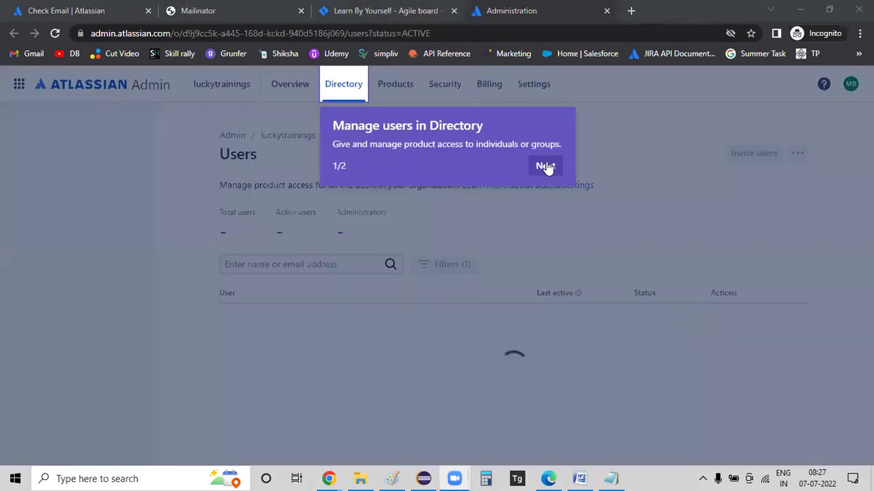
left_click(546, 166)
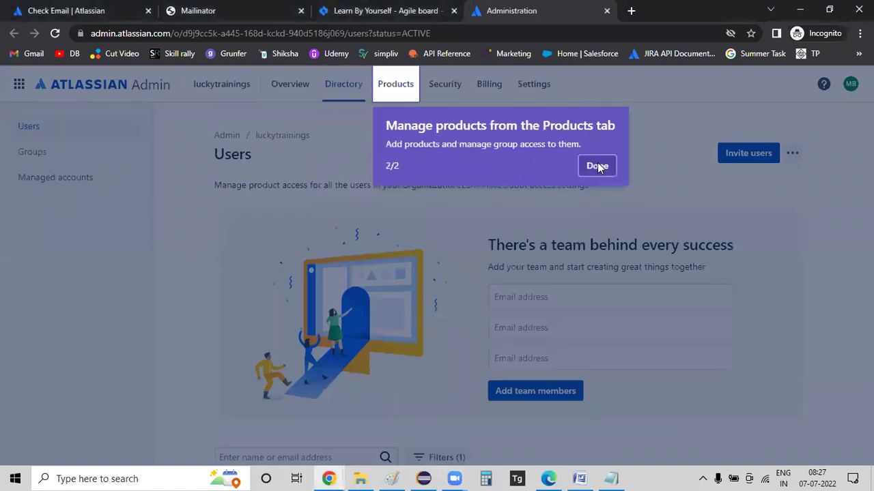
left_click(597, 168)
scroll(685, 282, "down", 3)
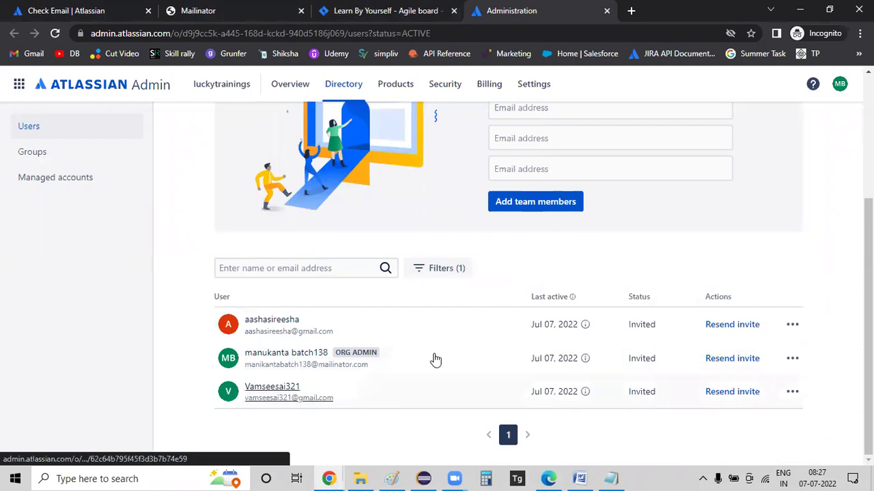
scroll(456, 359, "up", 1)
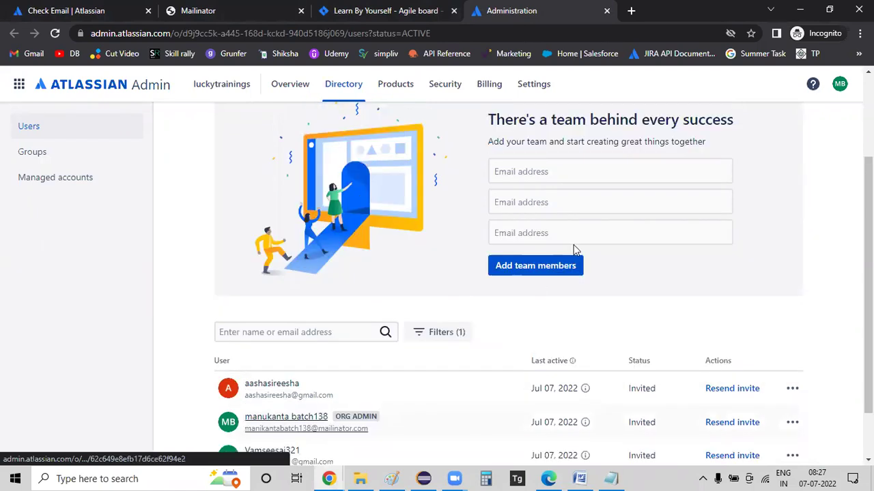
scroll(573, 249, "up", 1)
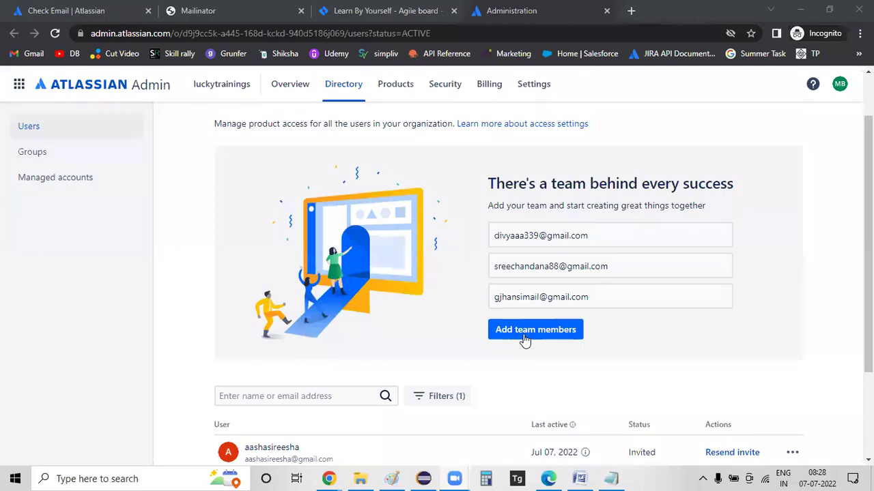
Invite the three entered users, close the confirmation, and go to the organization overview
left_click(526, 331)
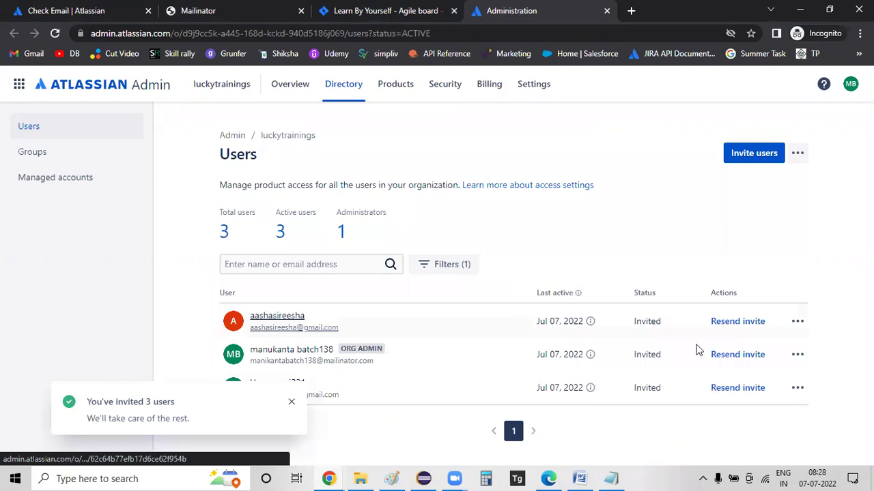
left_click(293, 400)
scroll(364, 353, "down", 2)
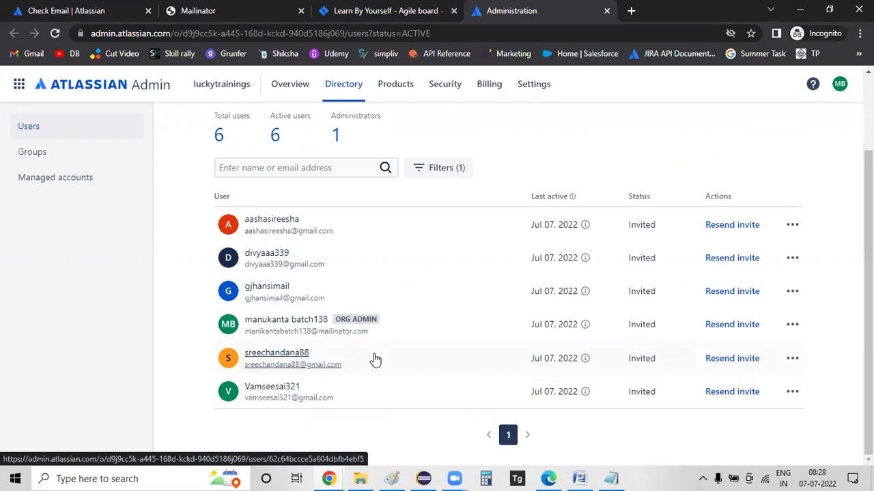
left_click(239, 88)
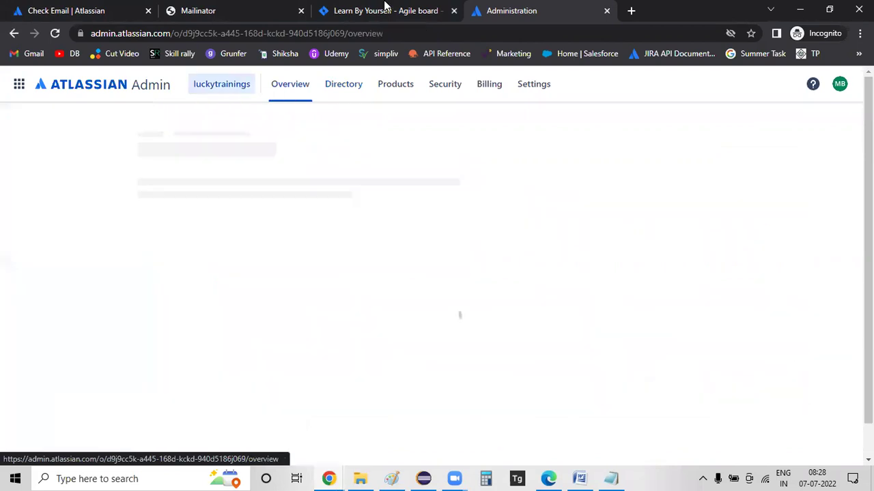
Copy the full web address of the Learn By Yourself backlog and switch to the notes
left_click(386, 9)
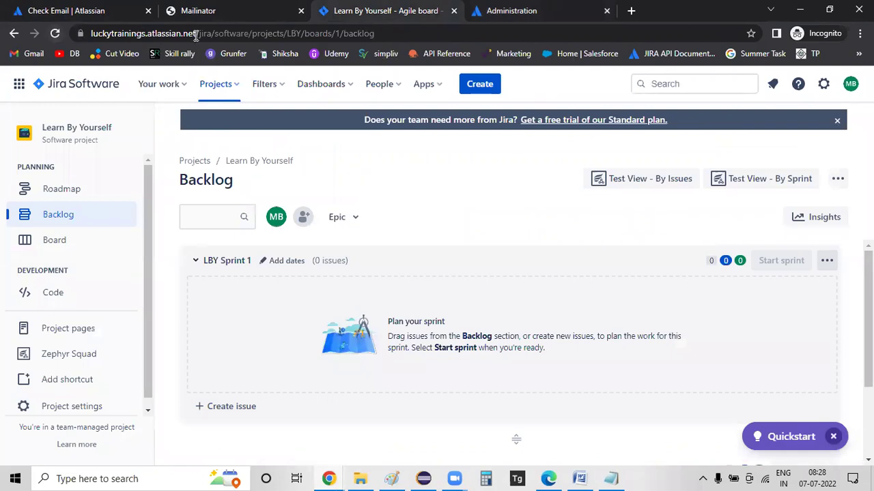
left_click_drag(195, 33, 65, 59)
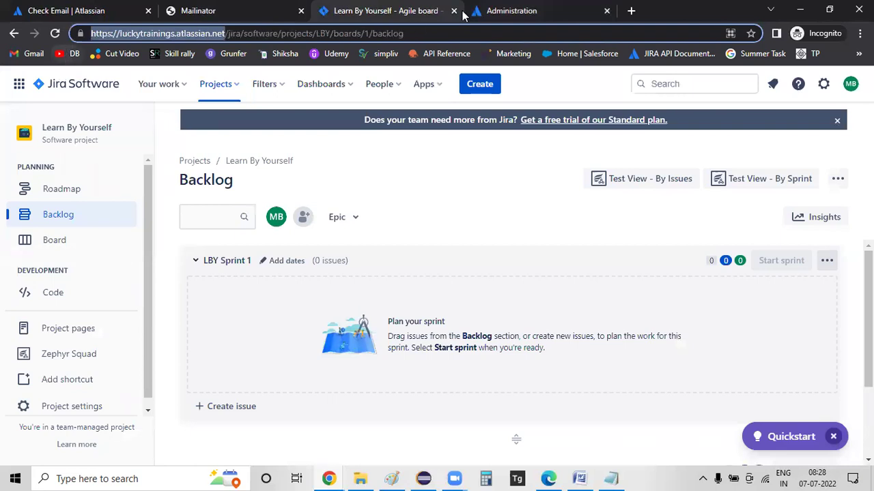
left_click_drag(441, 41, 442, 43)
key("ctrl+c")
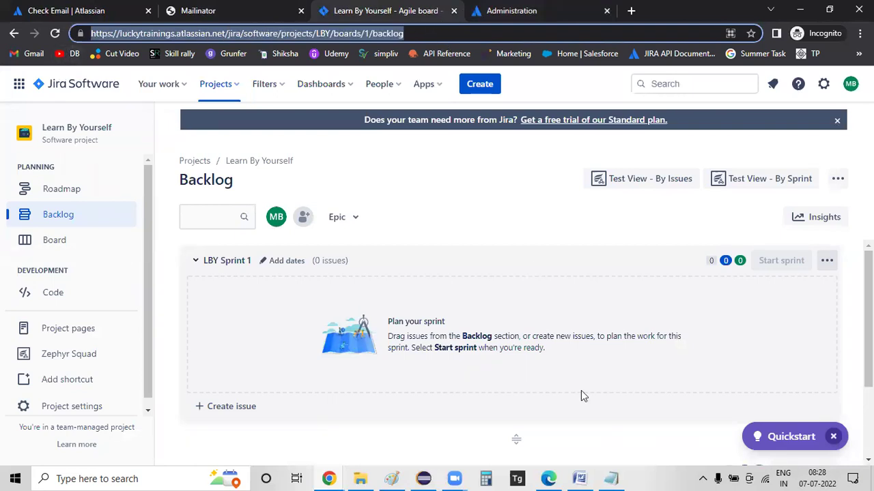
key("alt+Tab")
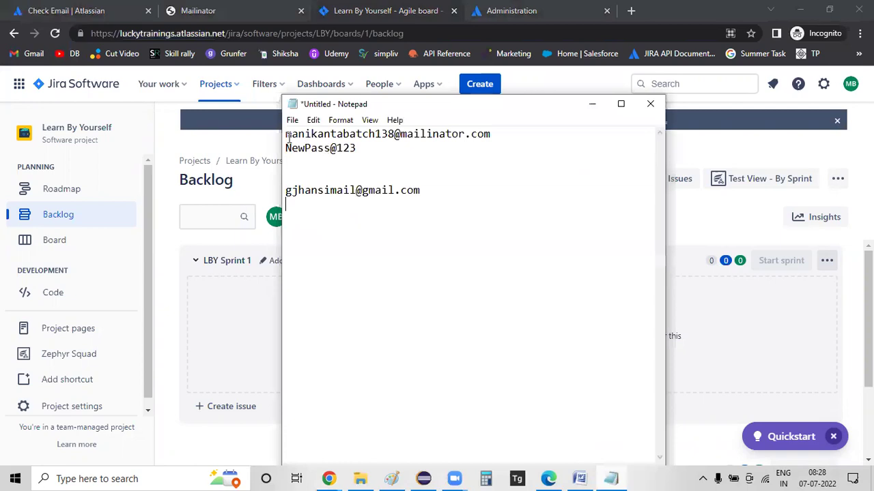
Add a first line 'JIRA URL :' with the pasted backlog address, then label line two 'username:'
key("ctrl+Home")
key("Return")
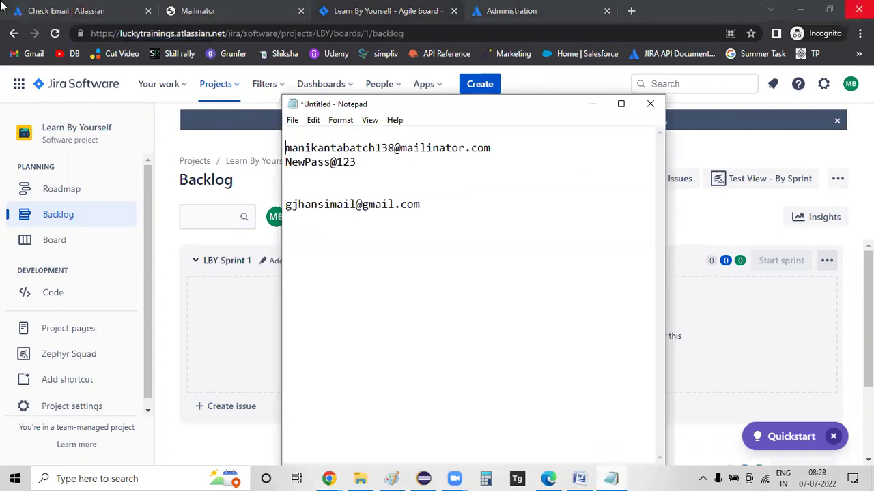
key("ctrl+v")
key("Home")
type("JIR")
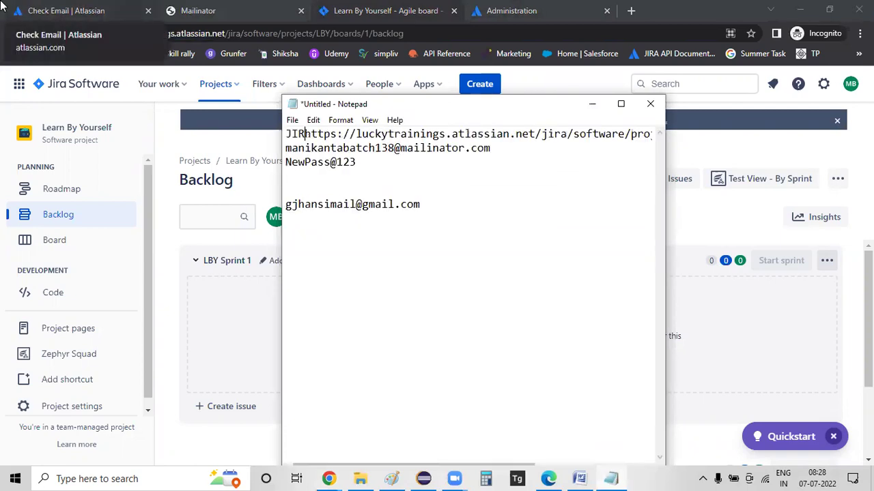
type("A URL ")
type(":")
key("Down")
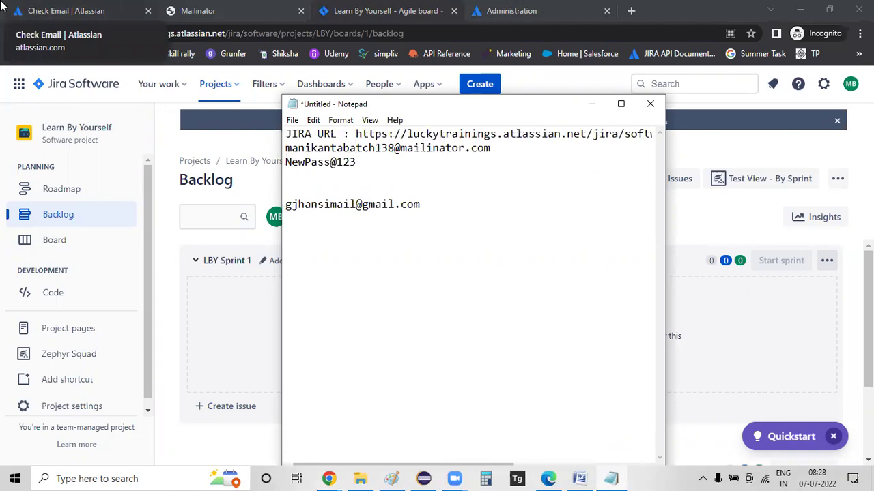
type("usernam")
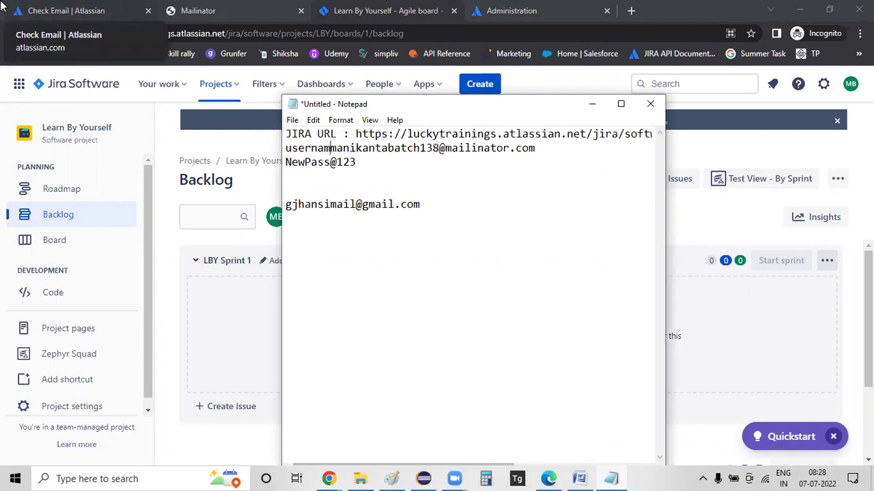
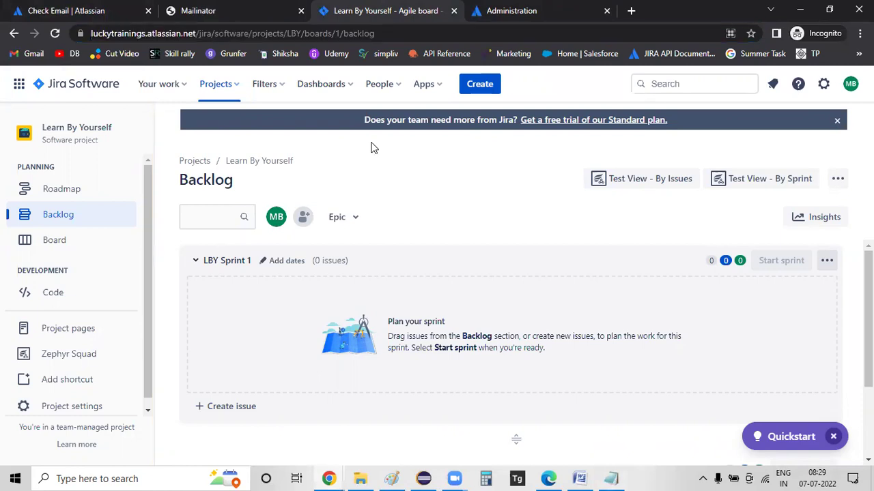
Open the Projects list from the Jira top navigation
left_click(237, 91)
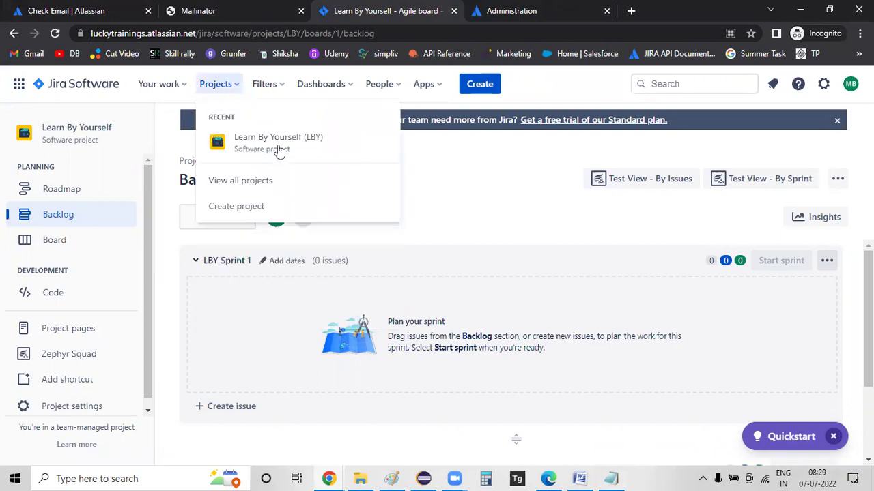
Open the Learn By Yourself (LBY) board, close the free-trial banner, and go to its backlog
left_click(278, 143)
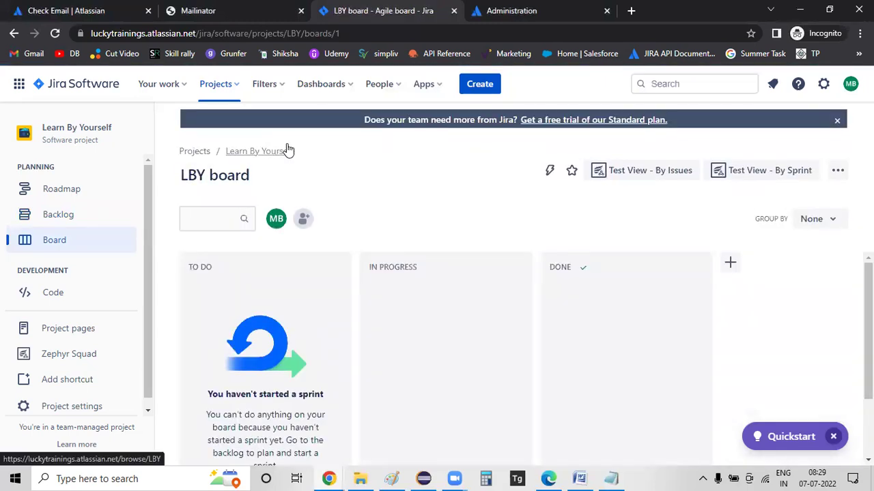
left_click(238, 85)
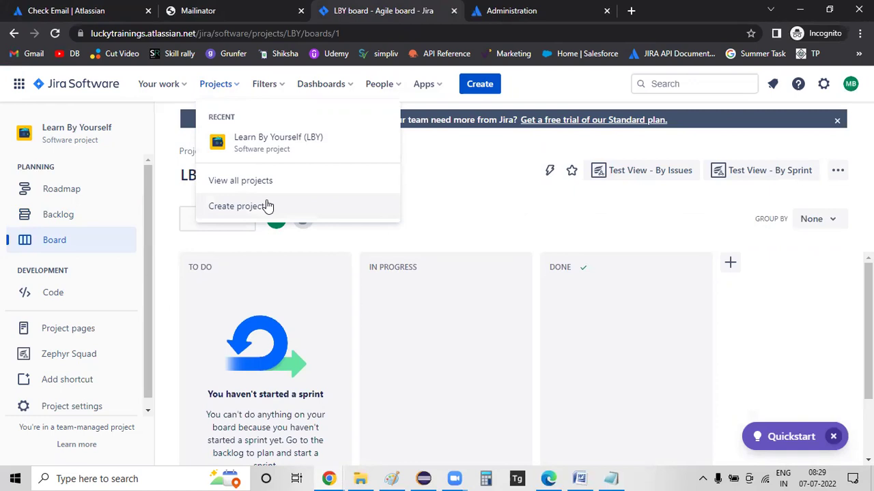
left_click(298, 138)
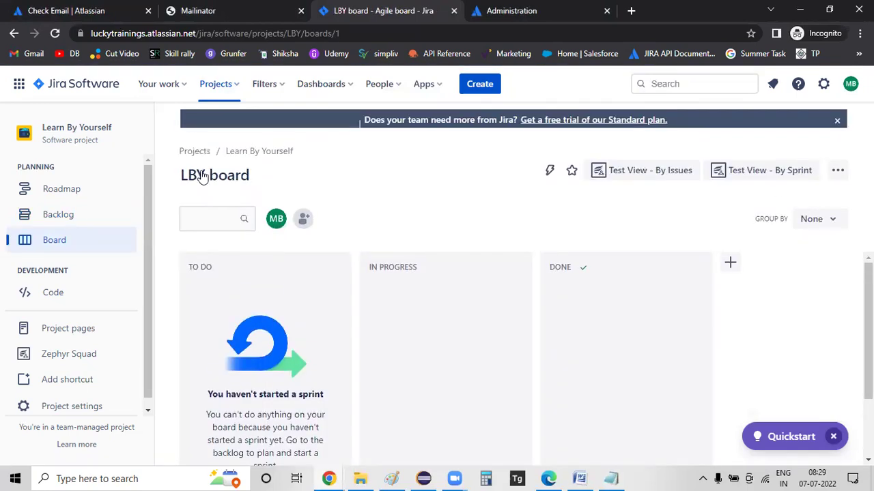
left_click(837, 121)
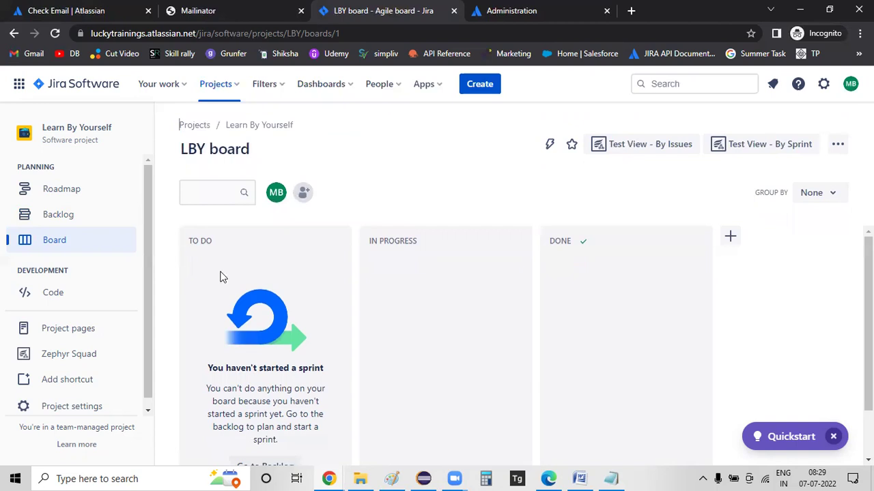
left_click(60, 217)
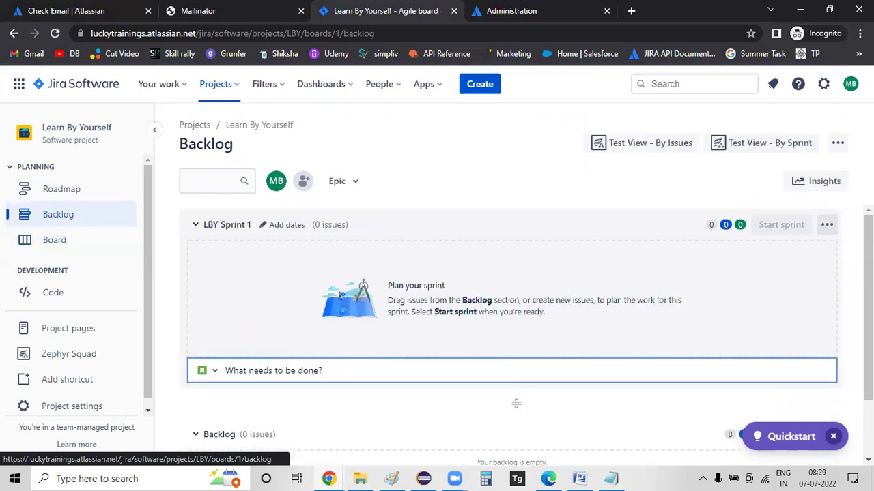
Create backlog issues 'User requirement 1' through 'User requirement 5'
scroll(682, 225, "down", 2)
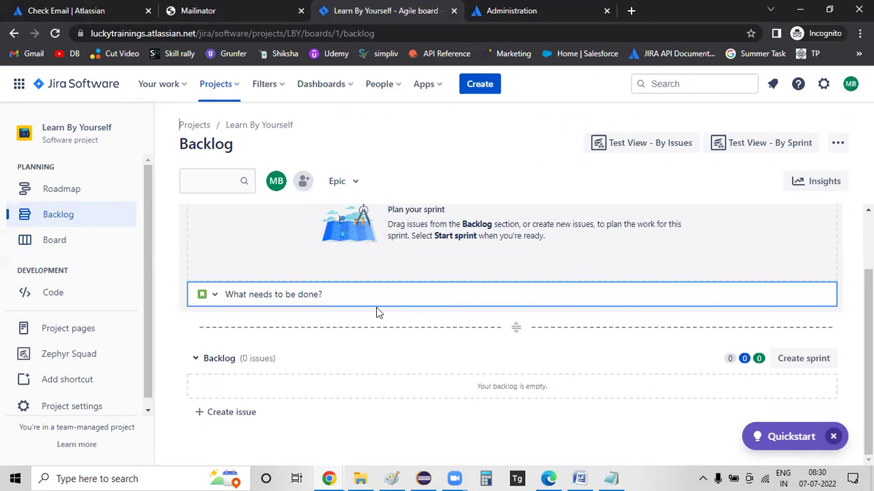
left_click(294, 411)
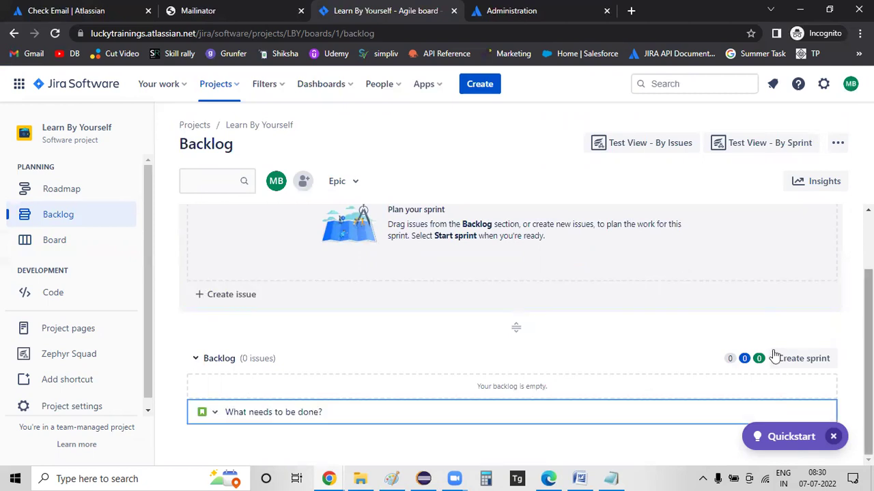
type("User requirement 1")
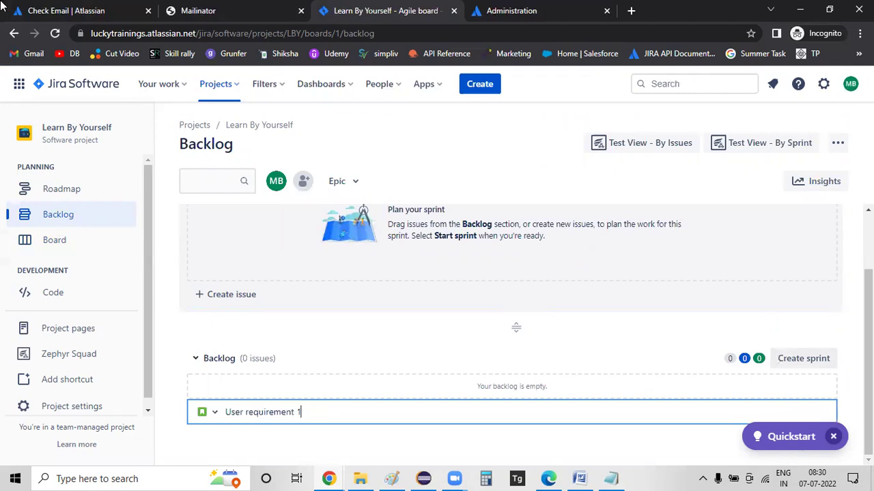
key("Left")
key("Left")
key("shift+Home")
key("ctrl+c")
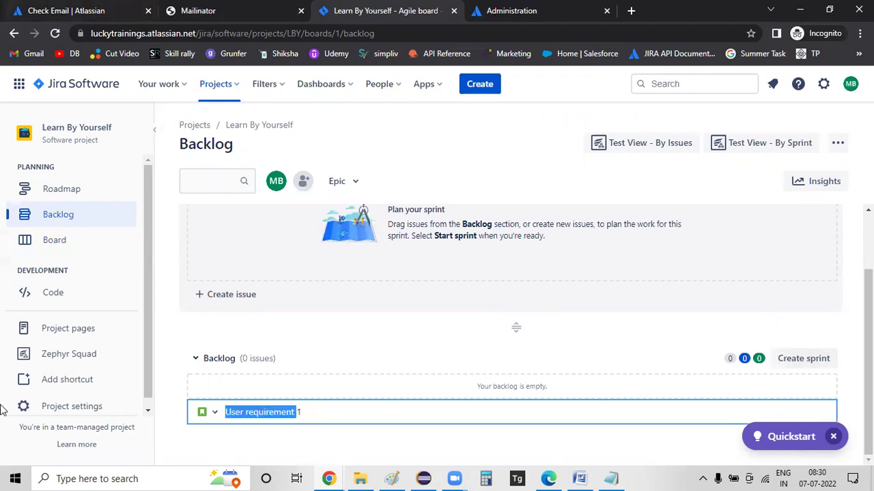
key("Return")
key("ctrl+v")
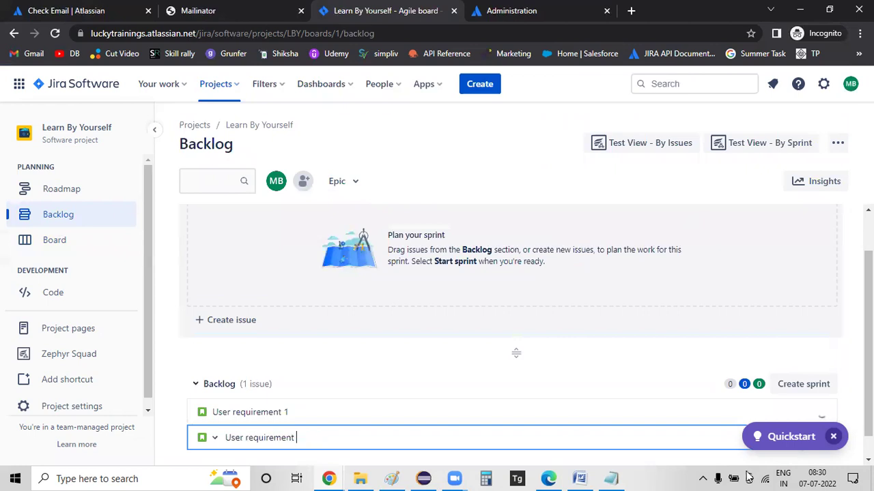
type("2")
key("Return")
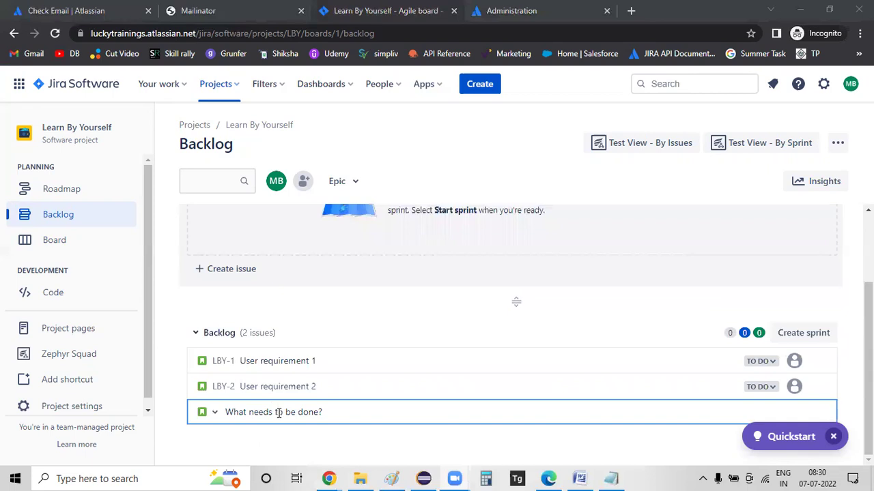
left_click(278, 413)
key("ctrl+v")
type("3")
key("Return")
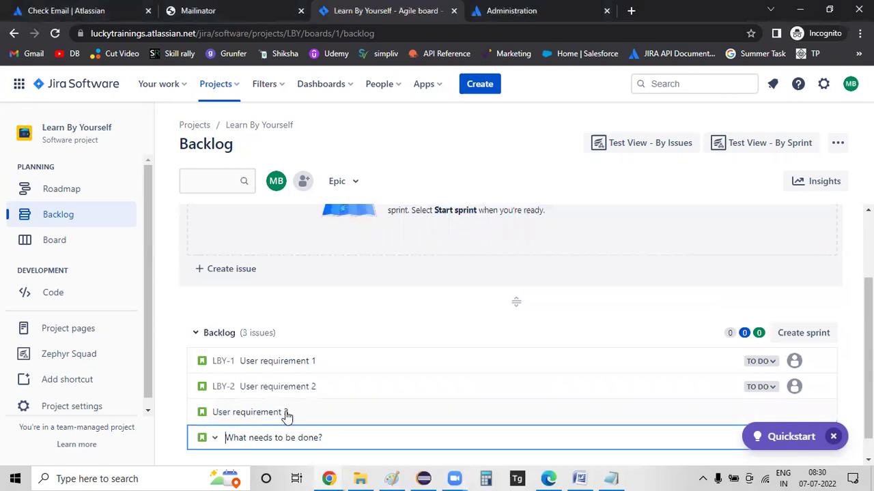
key("ctrl+v")
type("4")
key("Return")
key("ctrl+v")
type("5")
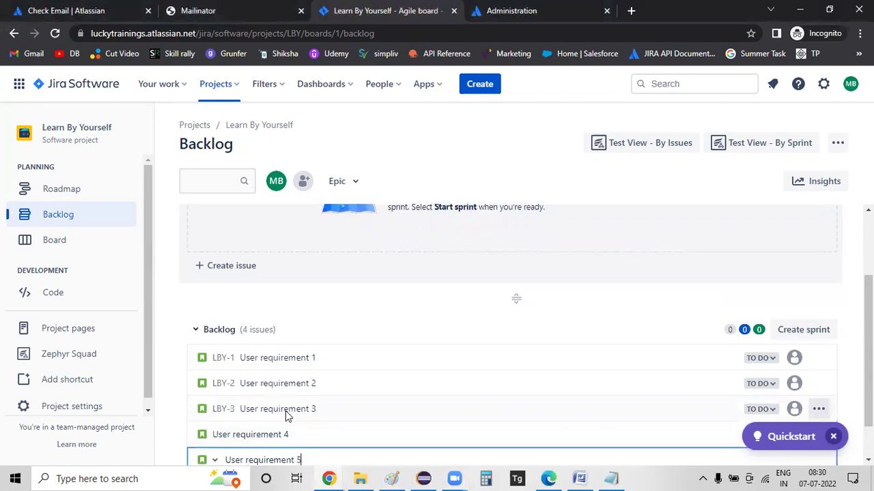
key("Return")
Create issues 'User requirement 6' through 'User requirement 10', then close the empty issue box
key("ctrl+v")
type("6")
key("Return")
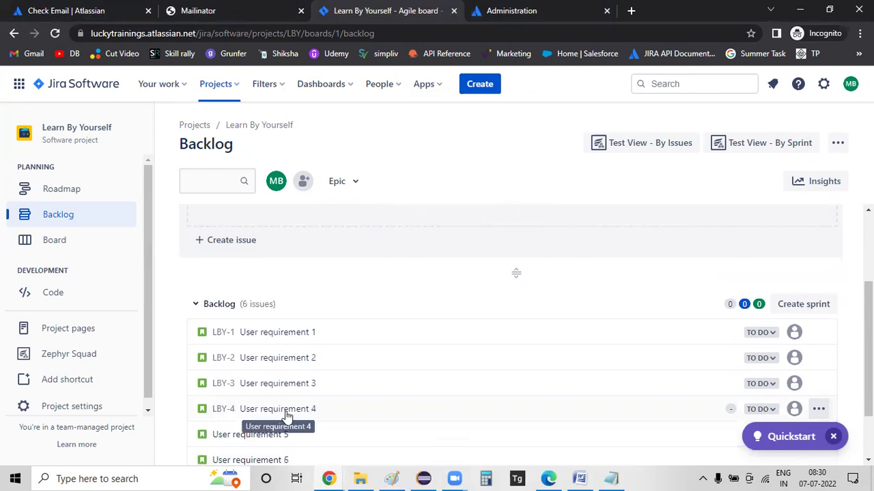
key("ctrl+v")
type("7")
key("Return")
key("ctrl+v")
type("8")
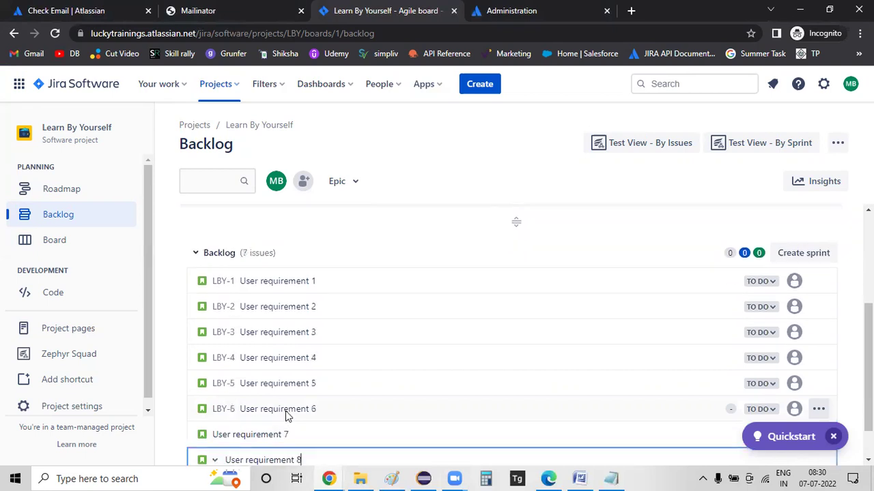
key("Return")
key("ctrl+v")
type("9")
key("Return")
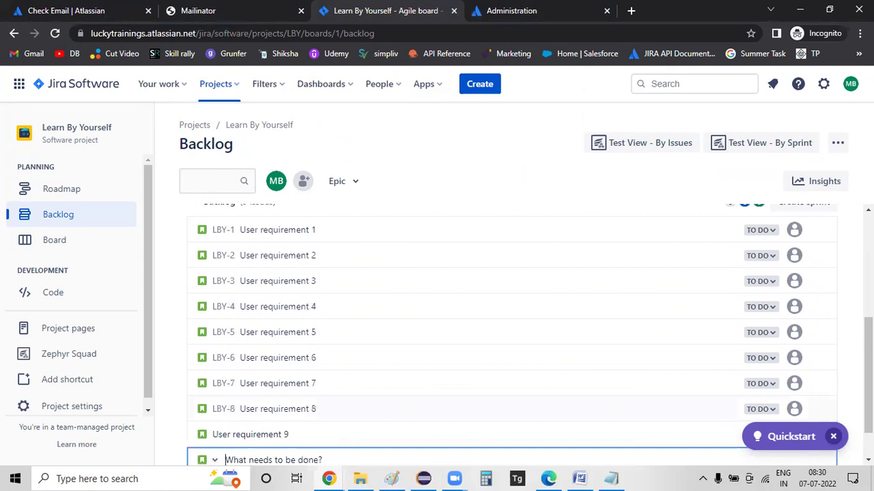
key("ctrl+v")
type("10")
key("Return")
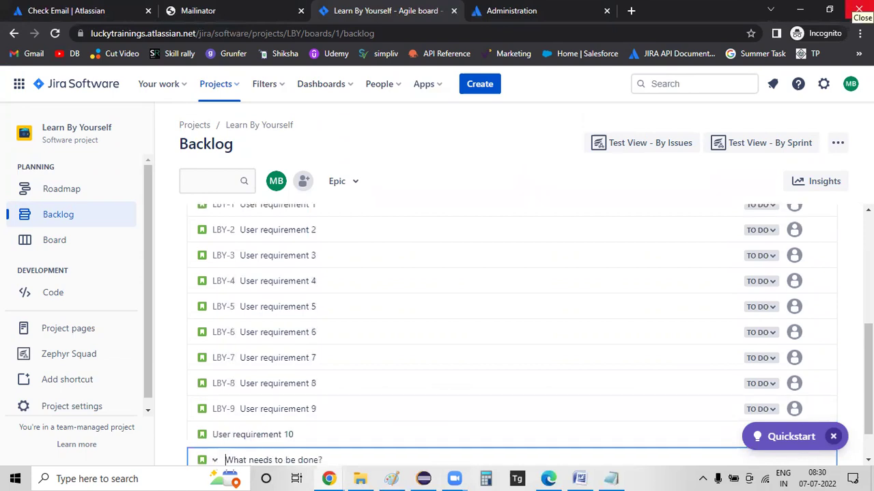
key("Escape")
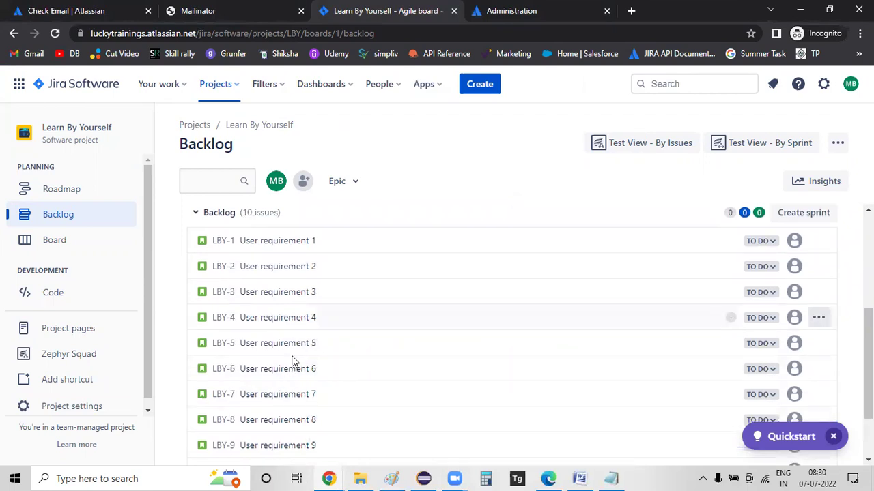
scroll(292, 360, "up", 1)
scroll(294, 418, "up", 1)
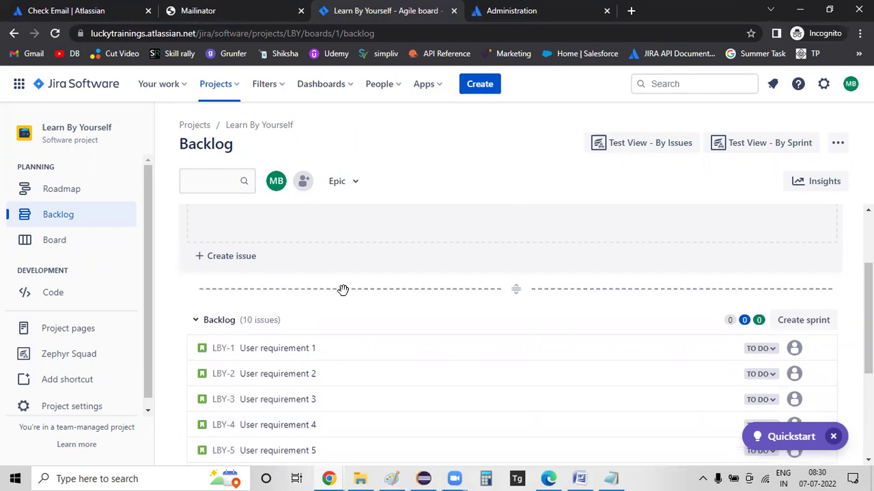
scroll(343, 293, "up", 2)
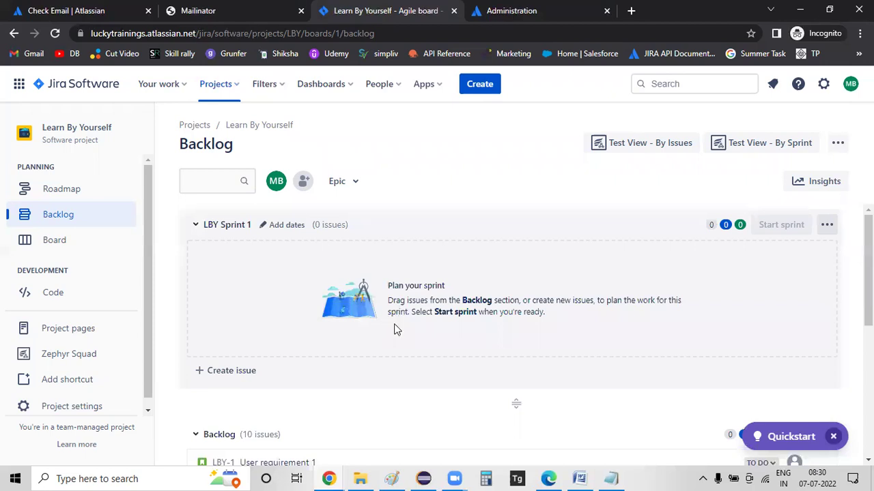
scroll(395, 326, "down", 3)
scroll(395, 322, "up", 1)
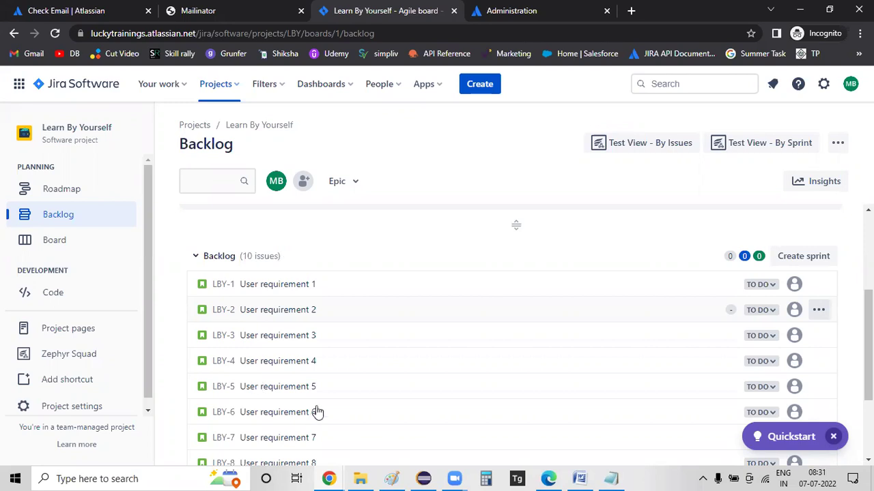
left_click(568, 476)
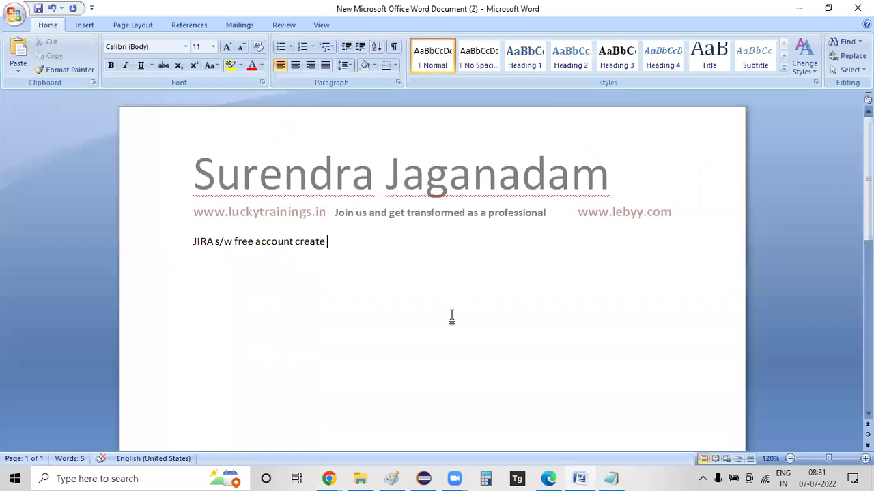
Return from Word to the Learn By Yourself backlog in the browser
left_click(423, 478)
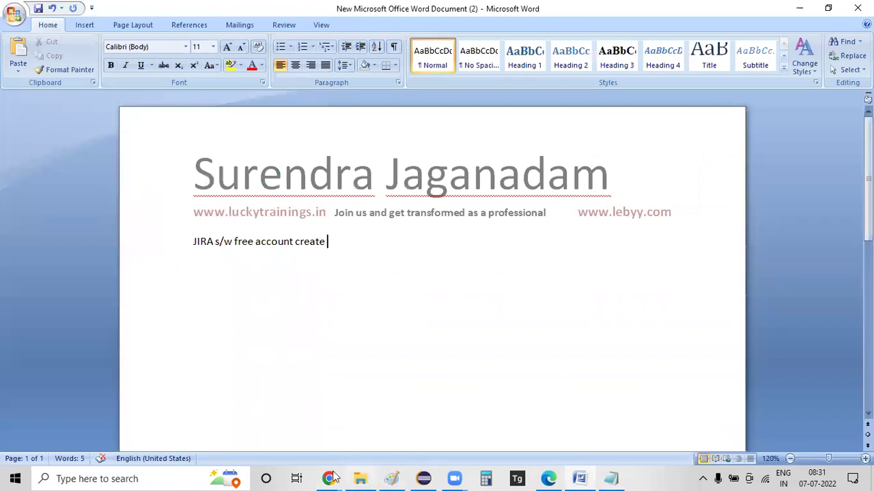
left_click(391, 434)
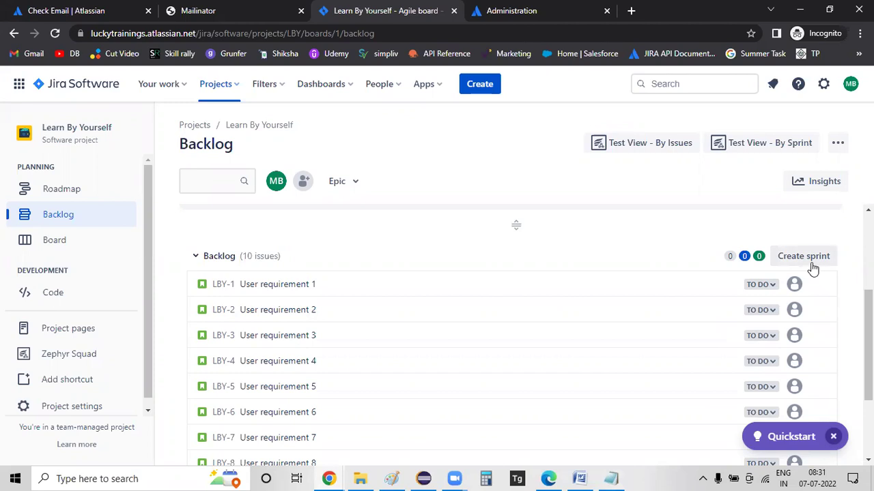
Create LBY Sprint 2 below LBY Sprint 1 and check both empty sprints
left_click(813, 267)
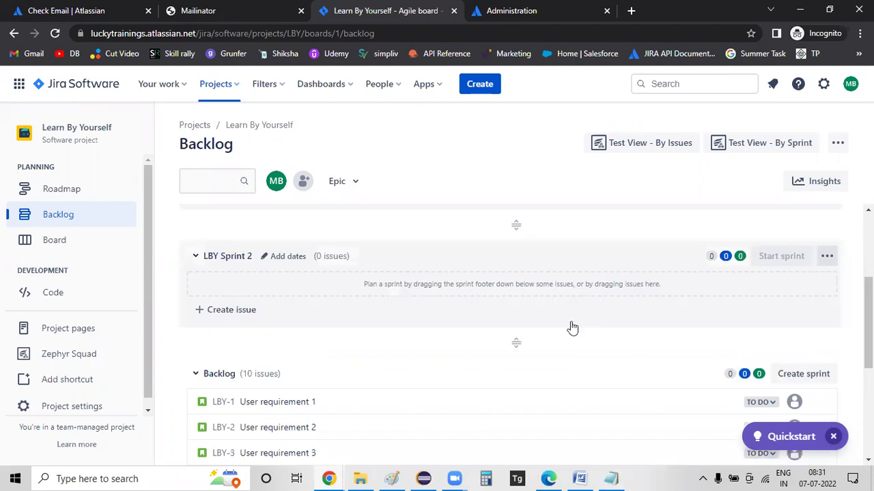
scroll(572, 328, "down", 1)
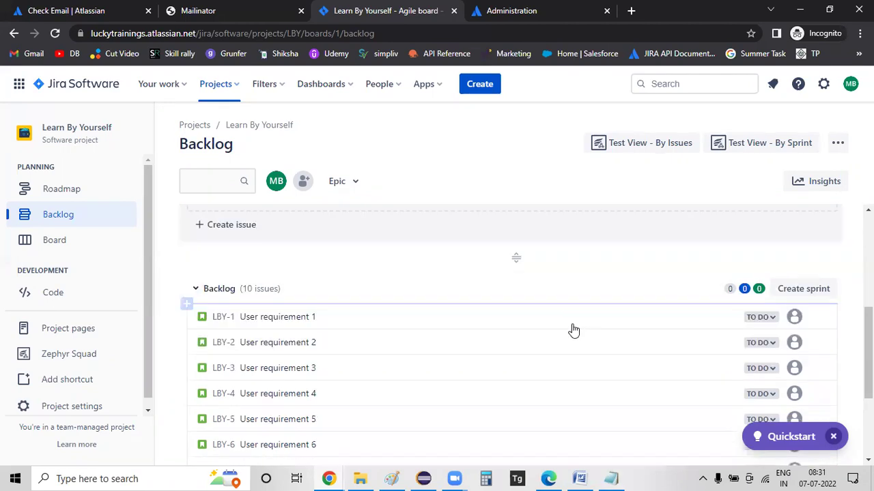
scroll(574, 331, "down", 1)
scroll(573, 326, "up", 2)
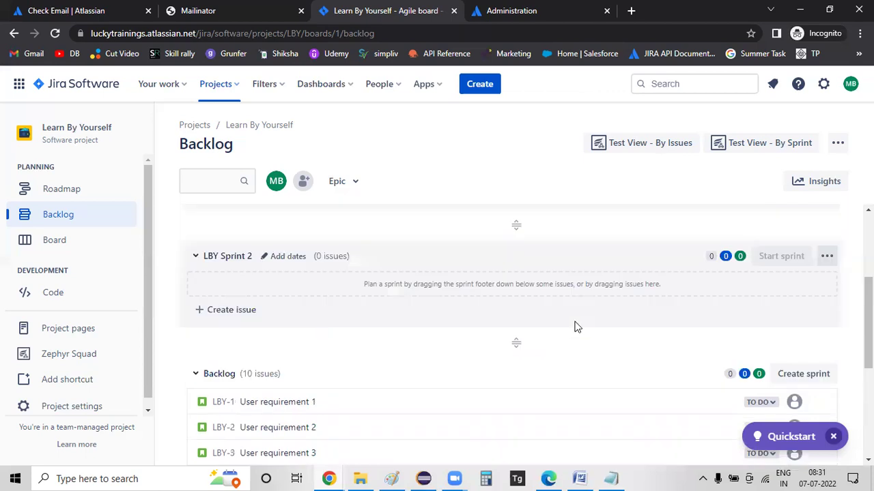
scroll(492, 294, "up", 1)
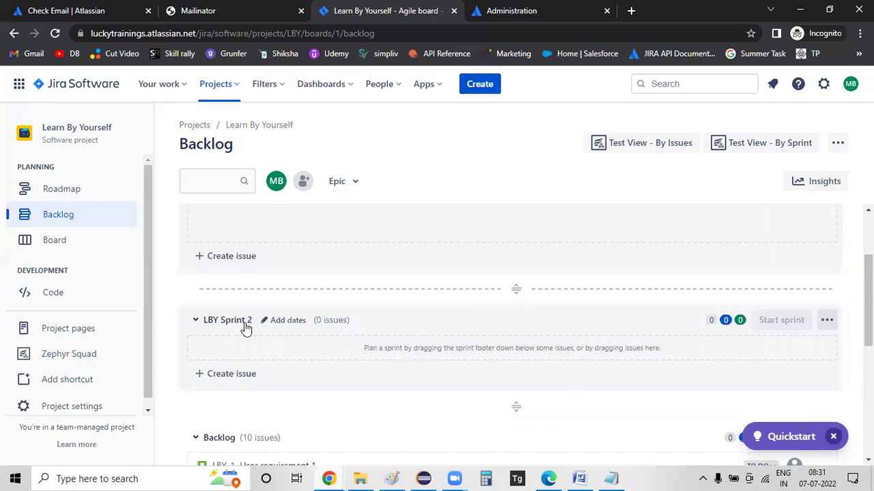
scroll(372, 332, "up", 2)
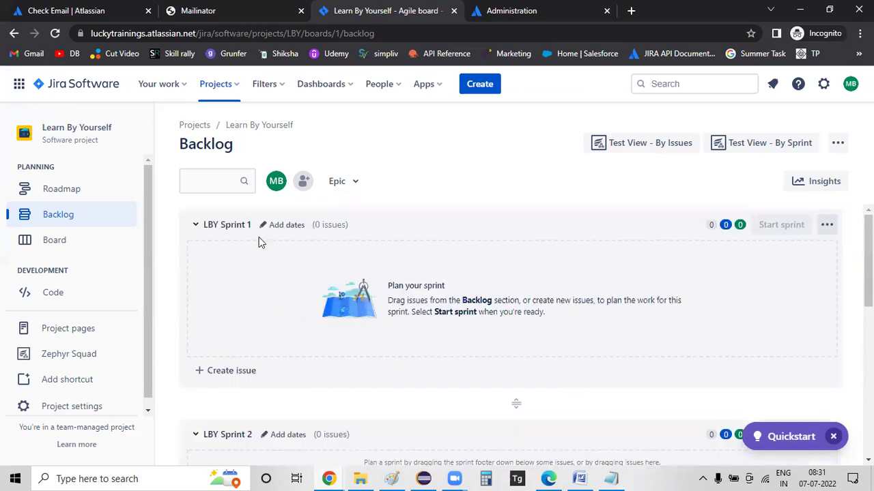
scroll(364, 328, "down", 2)
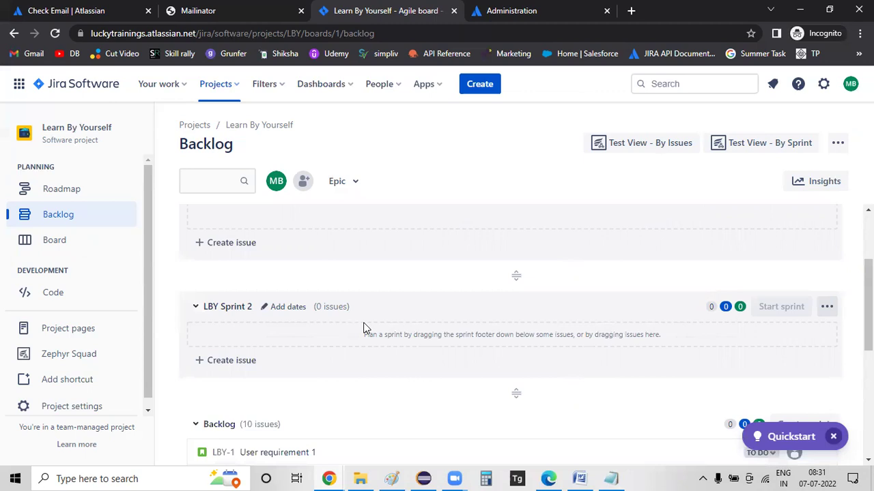
scroll(364, 329, "up", 2)
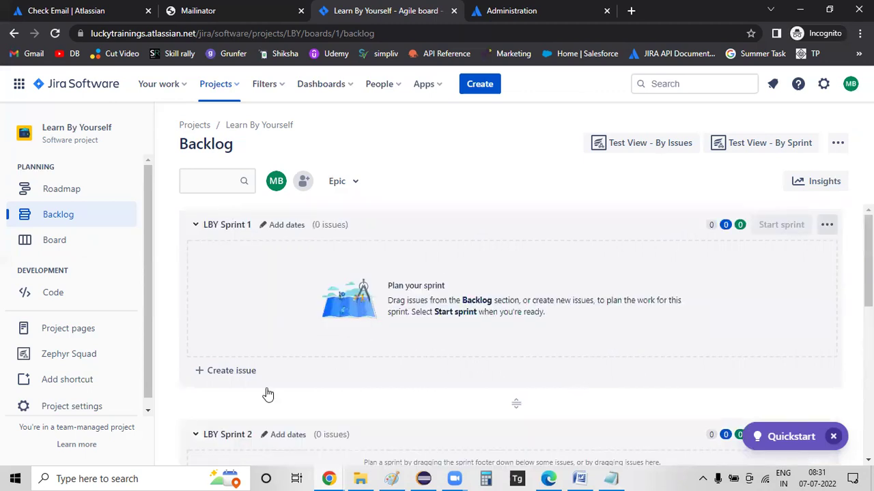
scroll(267, 395, "down", 3)
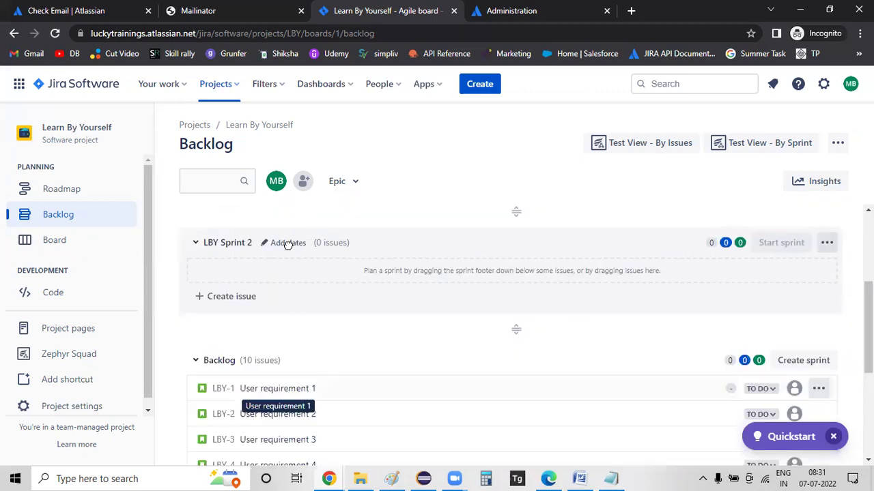
Drag LBY-1, LBY-2 and LBY-3 into LBY Sprint 1, then open LBY-1 in a new tab
left_click_drag(288, 245, 279, 255)
scroll(433, 370, "up", 1)
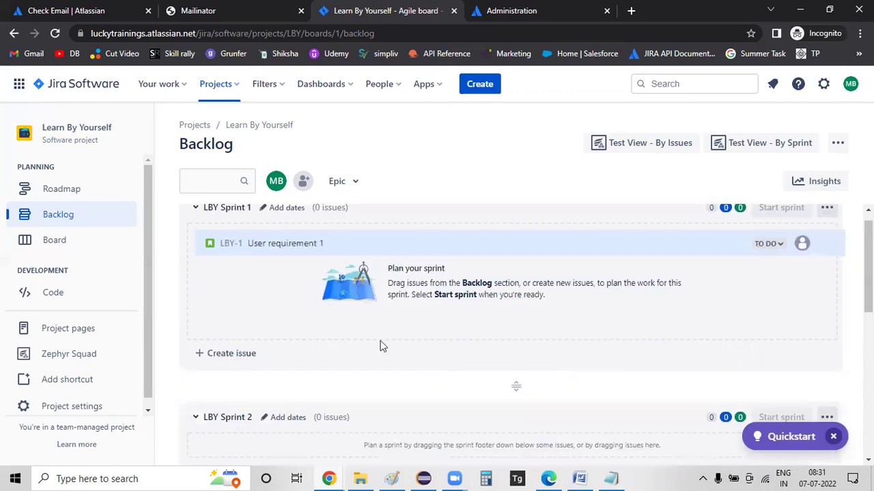
scroll(284, 225, "down", 4)
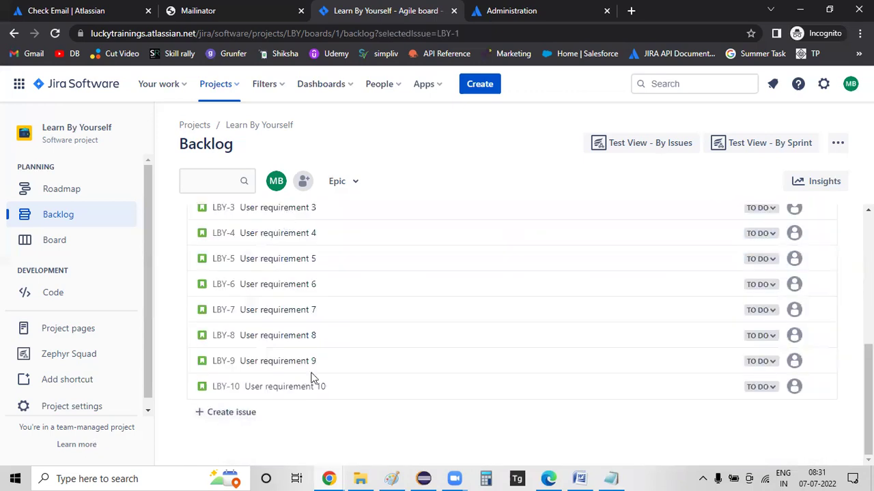
scroll(310, 378, "up", 1)
left_click_drag(232, 100, 286, 311)
scroll(240, 394, "down", 2)
left_click_drag(266, 385, 405, 309)
scroll(259, 303, "up", 2)
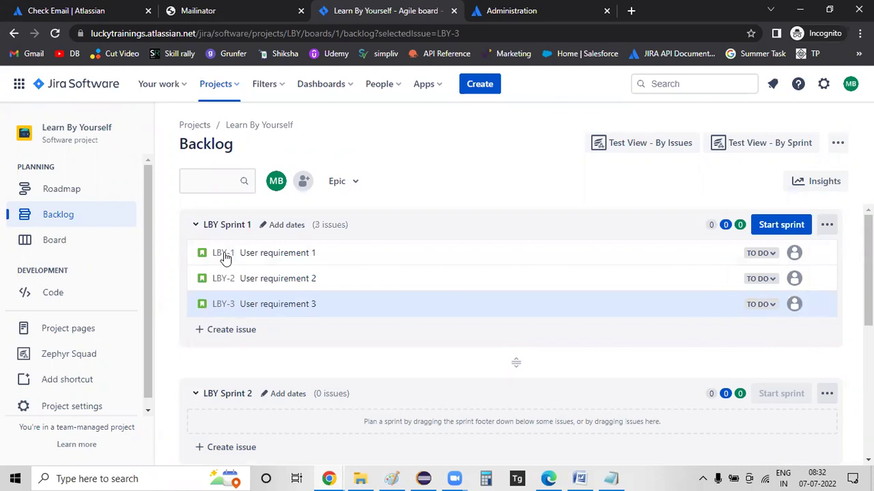
key("ctrl+Return")
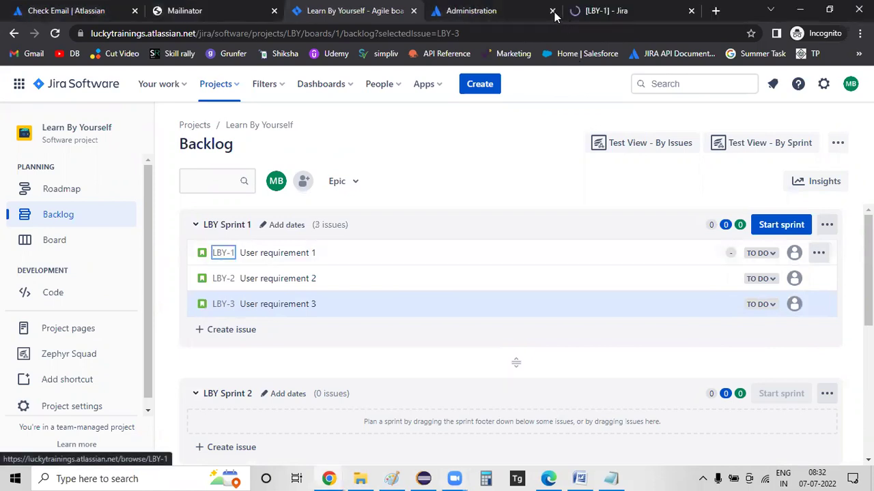
Close the Administration tab and switch to the LBY-1 issue tab
middle_click(532, 14)
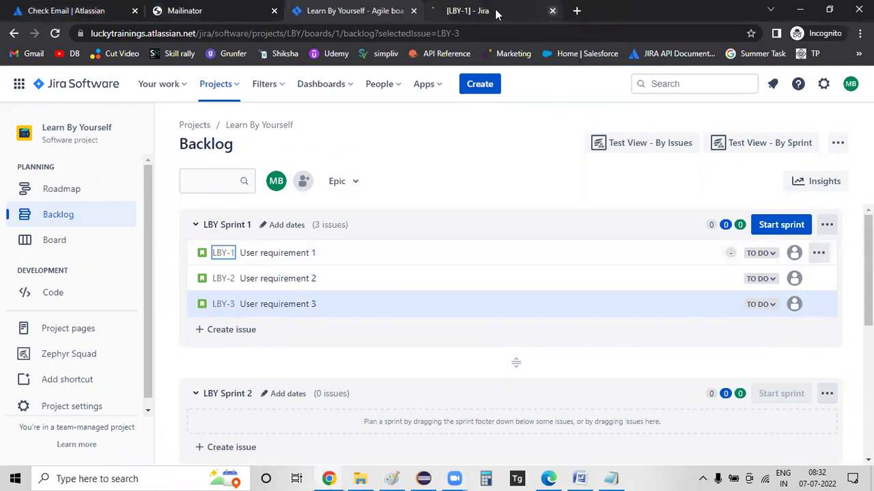
left_click(495, 9)
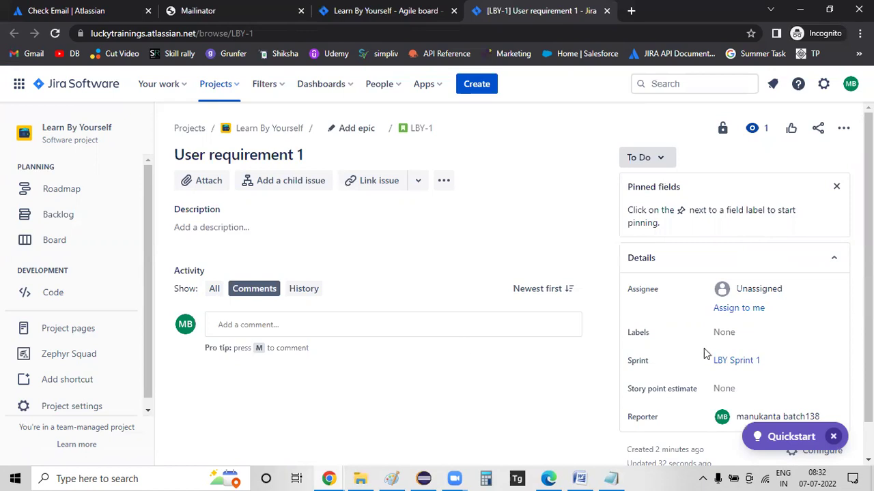
Search the LBY-1 Assignee field for the teammate, choose to invite them to Jira, then dismiss the invite screen
left_click(759, 288)
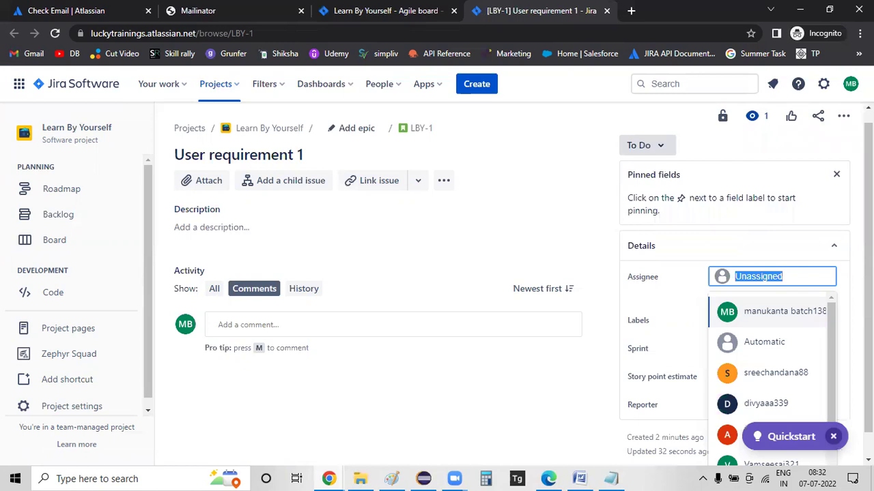
type("har")
type("m")
key("BackSpace")
type("in")
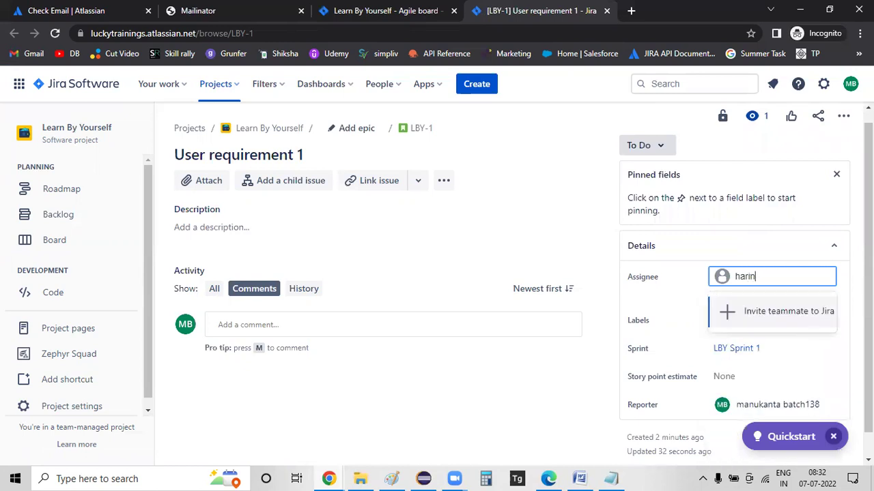
type("i")
key("BackSpace")
key("BackSpace")
key("BackSpace")
key("BackSpace")
key("BackSpace")
key("BackSpace")
type("User requirement")
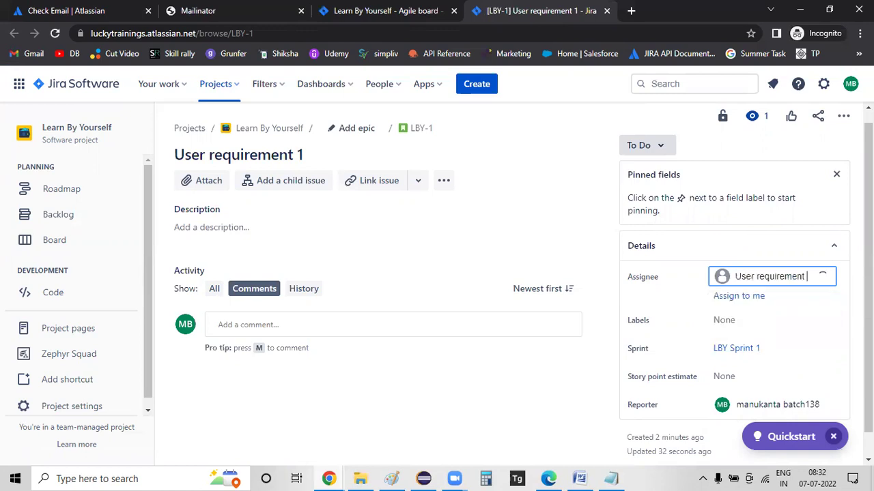
key("ctrl+a")
type("harini")
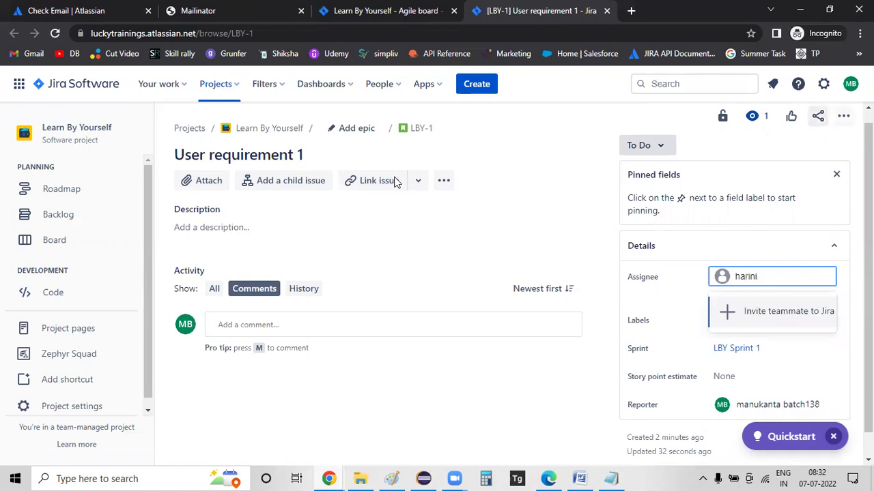
key("Return")
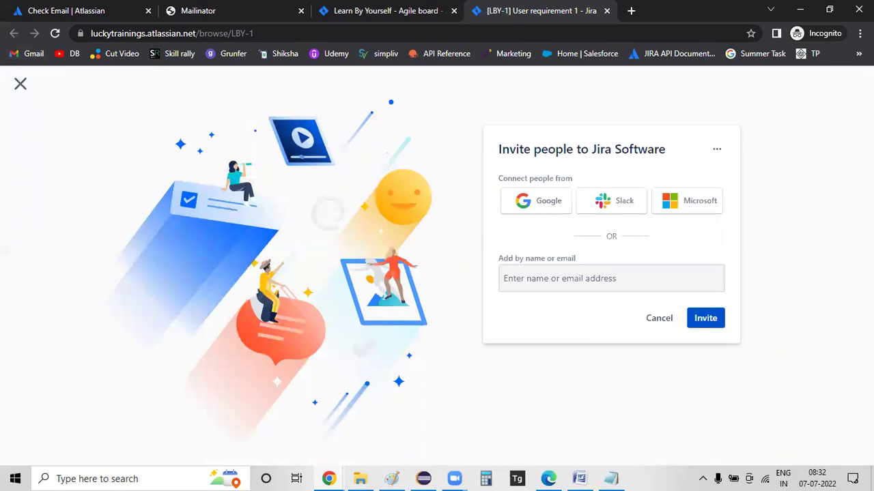
left_click(20, 84)
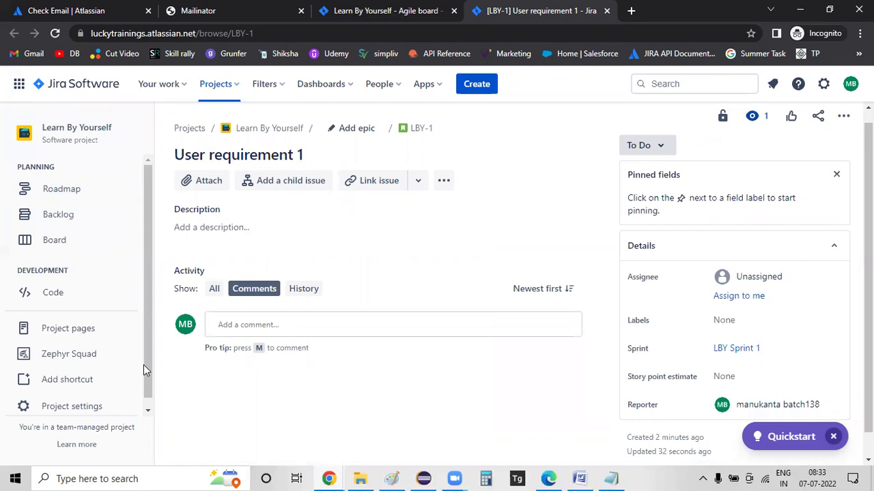
Write the first comment line on LBY-1: 'development 20hrs'
type("m")
type("20")
type("hrs")
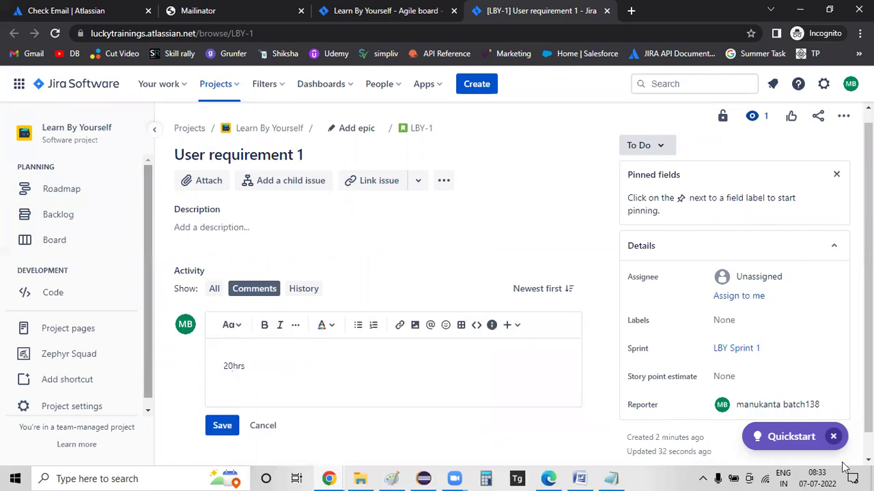
key("Home")
type("develo")
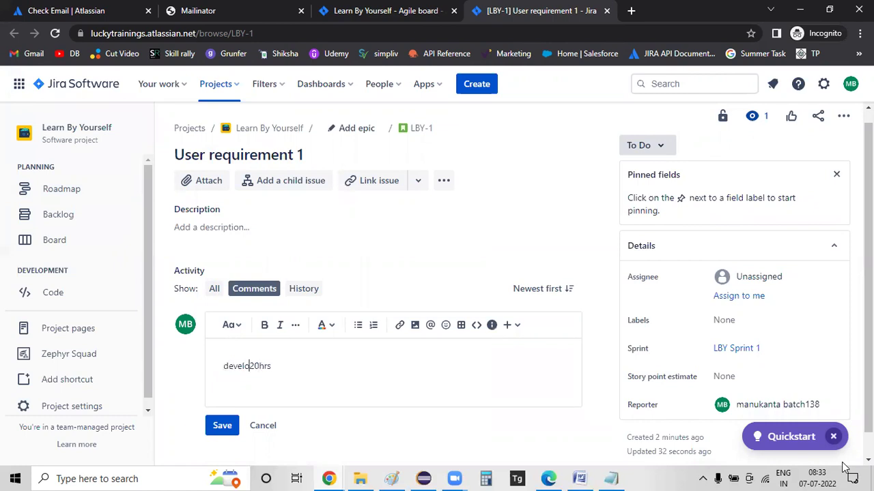
type("pmene")
key("BackSpace")
type("t")
key("Return")
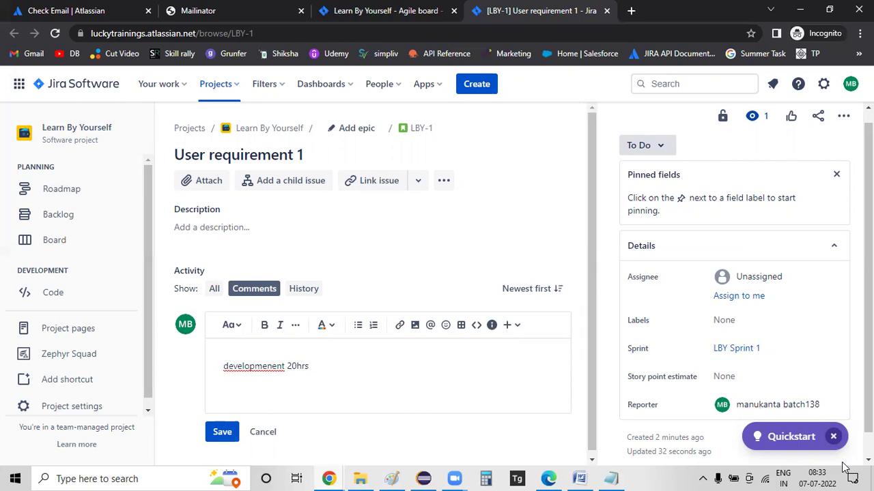
Add 'Testing : 10hrs' and the 30hrs overall-effort line, then post the comment
type("Testing : 10hrs")
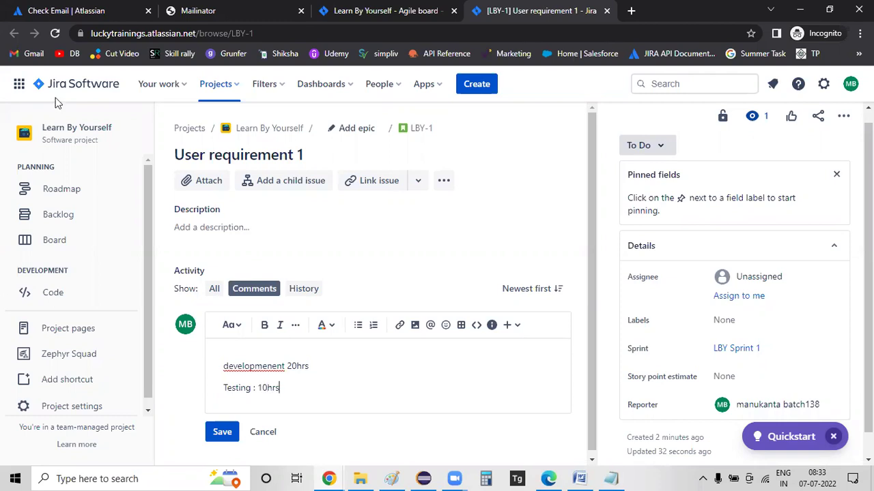
key("Return")
key("Return")
type("Over all effort for this sre")
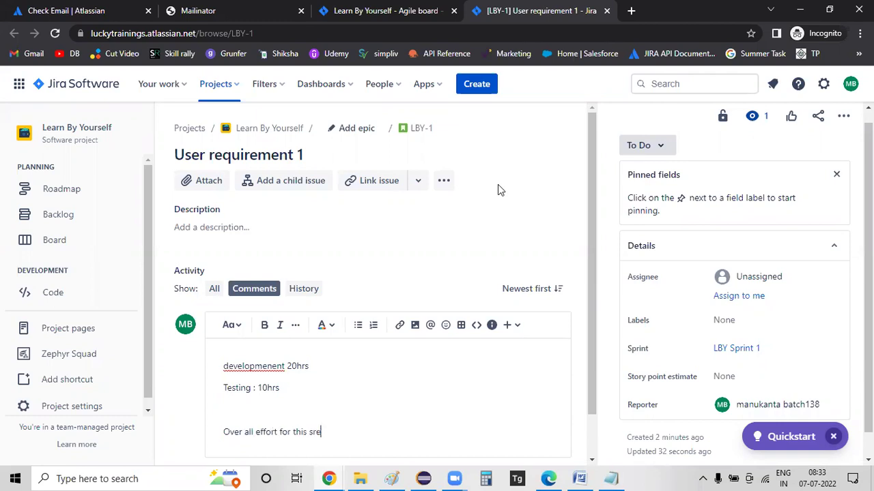
type("quriement is 30hrs")
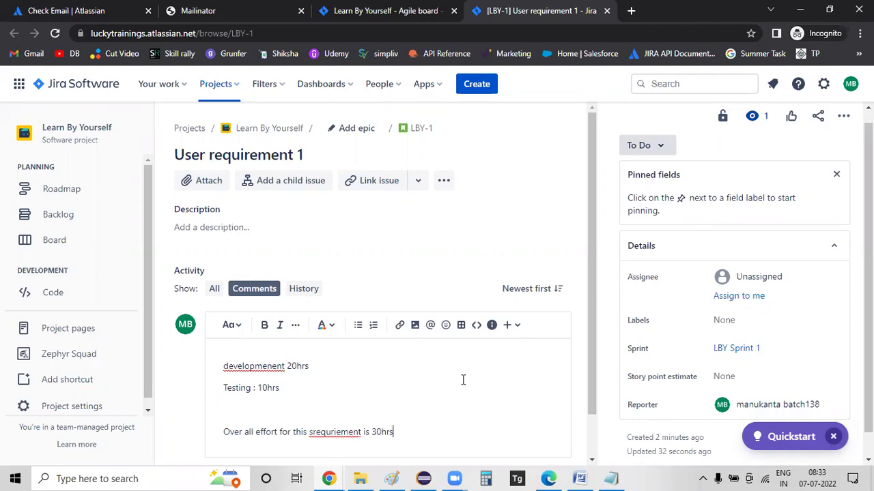
scroll(511, 284, "down", 1)
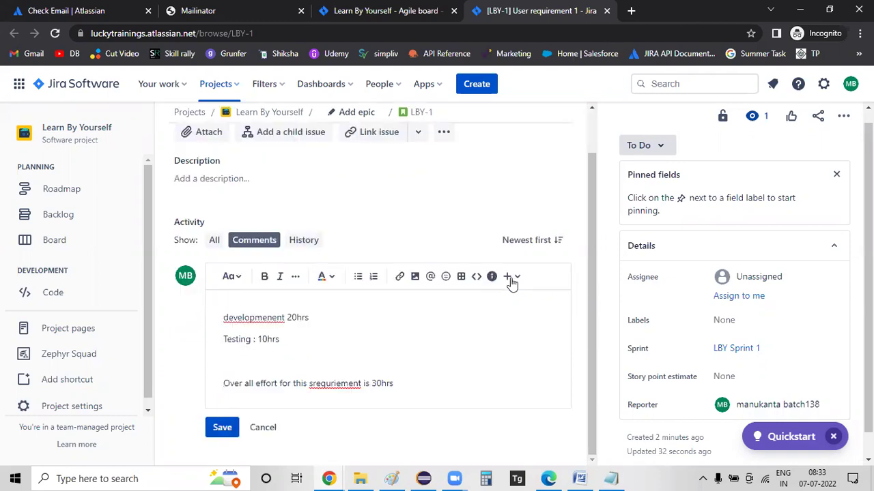
key("ctrl+Return")
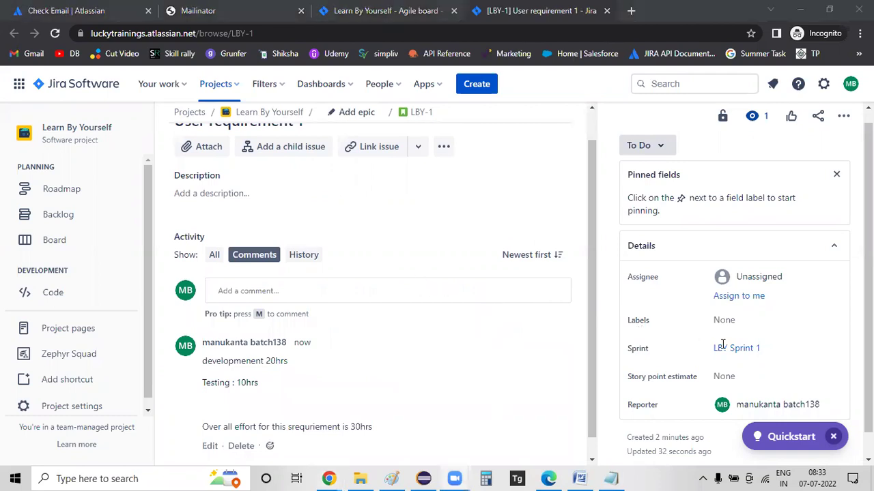
scroll(723, 347, "down", 1)
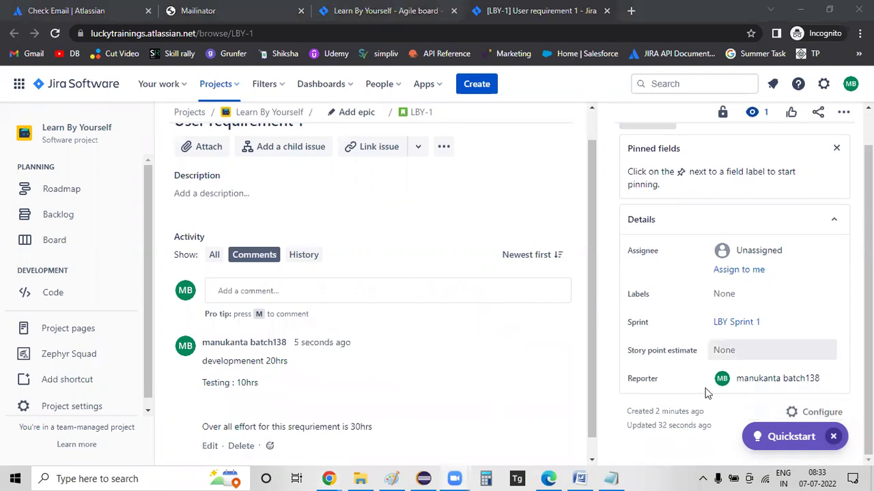
left_click(579, 478)
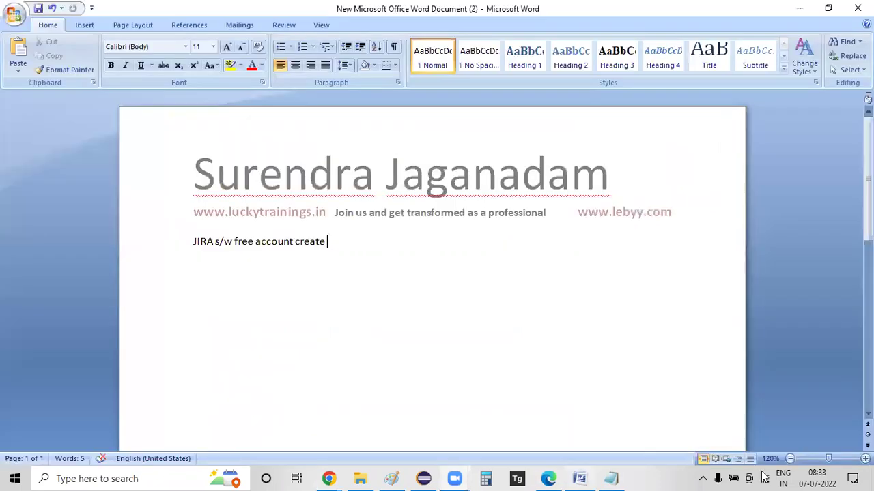
Replace the old Word note with the heading 'Sprint planning call ==> estimation'
key("ctrl+a")
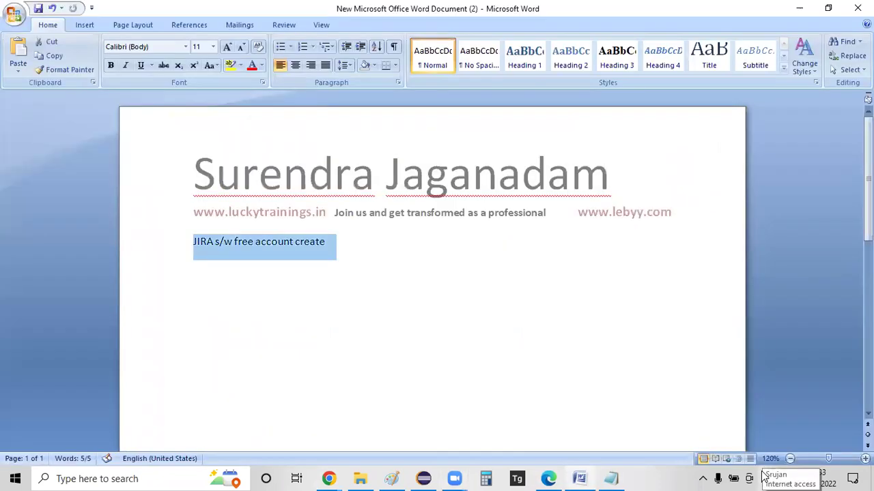
type("Spring")
key("BackSpace")
type("t plannint")
key("BackSpace")
type("g call")
type(" ==")
type(">")
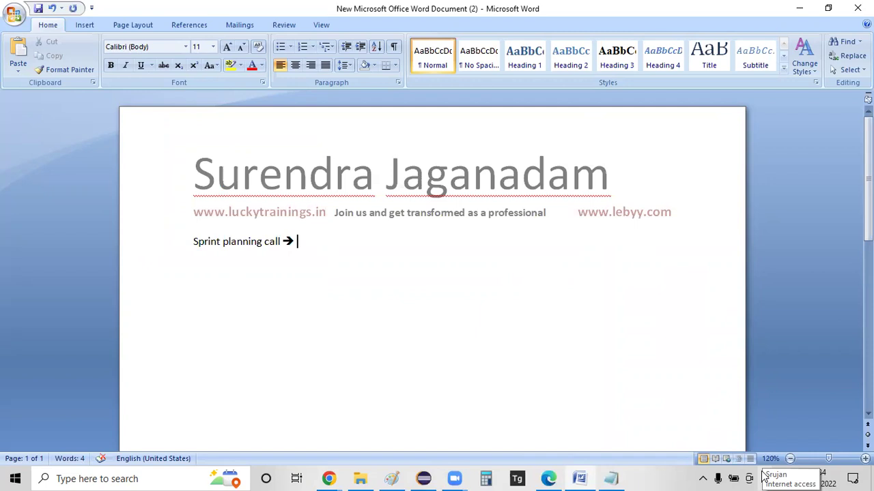
type("estimate")
key("BackSpace")
type("ion")
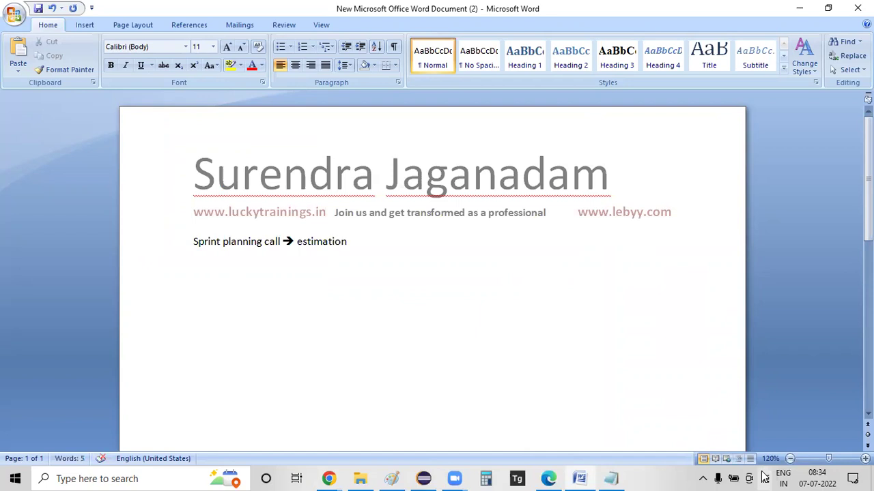
Add estimates: two members, 10 days at 6hrs (60hrs + 60hrs : 120hrs), and another member 60hrs
key("Return")
type("1")
type(" deve")
key("BackSpace")
key("BackSpace")
key("BackSpace")
key("BackSpace")
key("BackSpace")
key("BackSpace")
type("vamsee, harinin ==> 10a")
key("BackSpace")
type("days")
type(" ==")
type("> 6")
type("hrs")
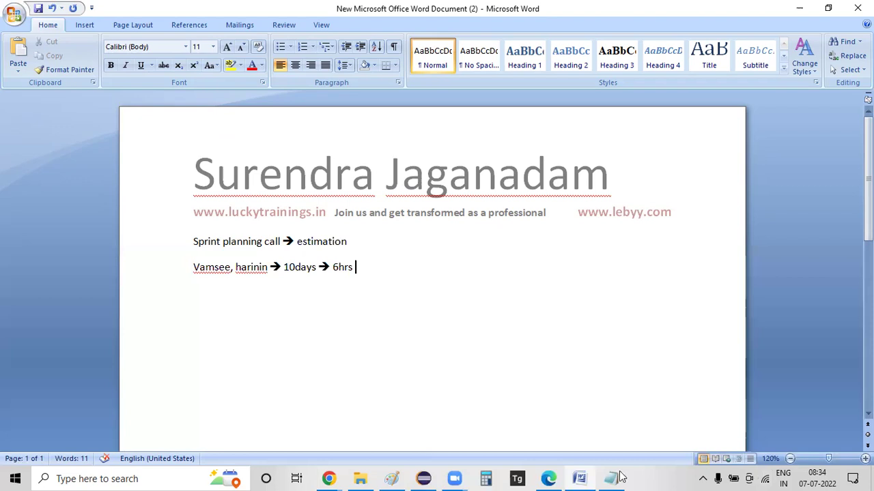
mouse_move(621, 478)
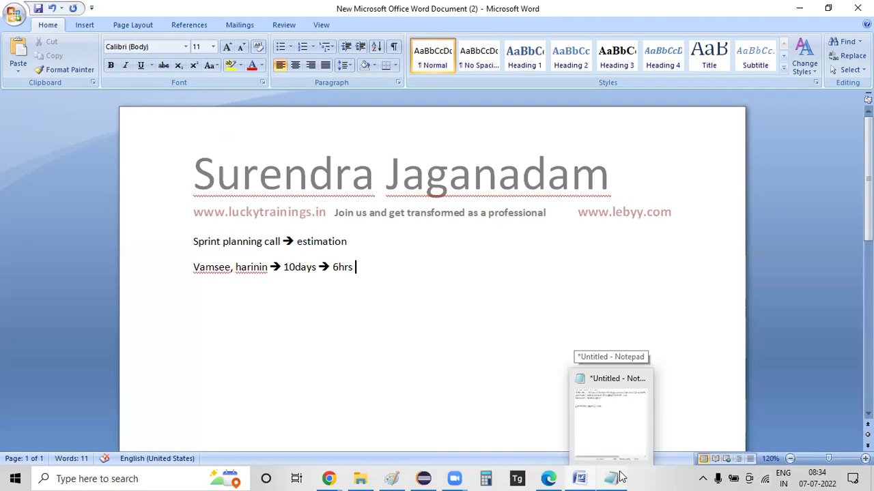
type("60hrs+ 60hrs")
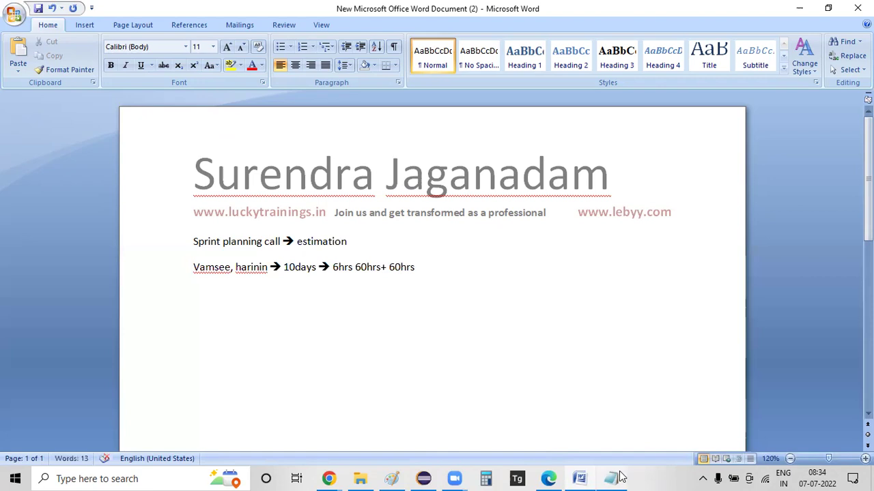
type(" : 120hrs")
key("Return")
type("Surendra ==> 60hrs")
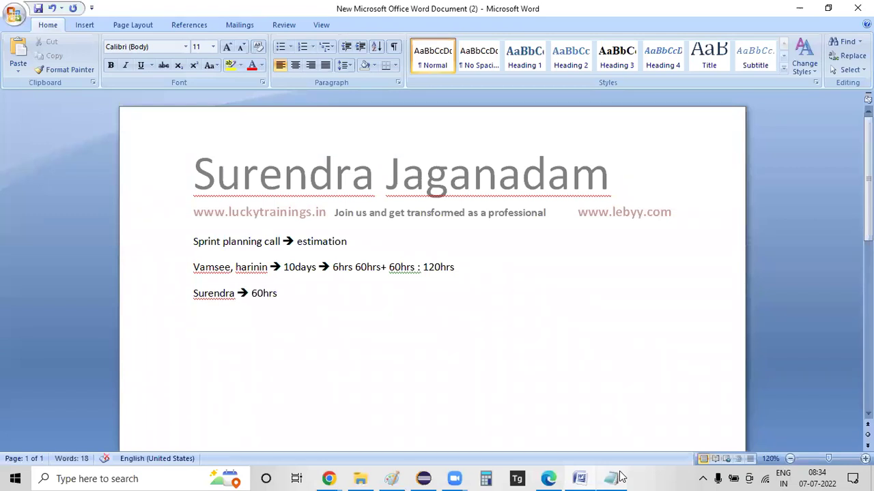
key("shift+Up")
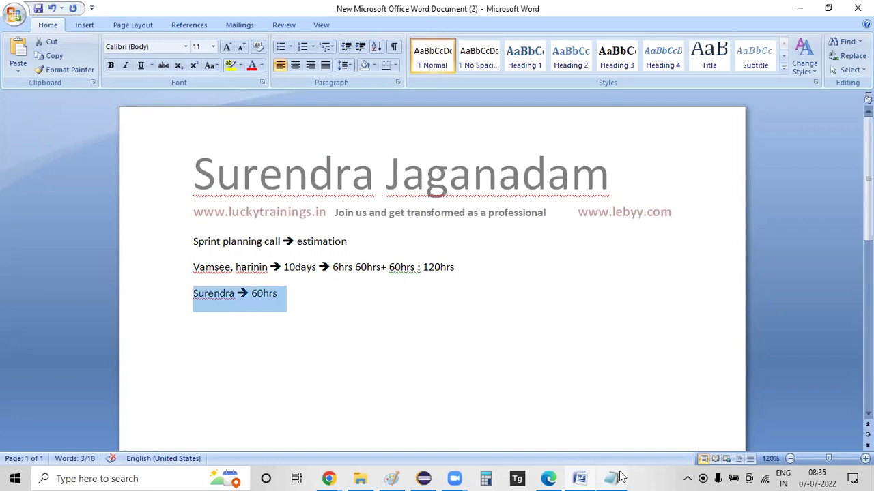
key("Up")
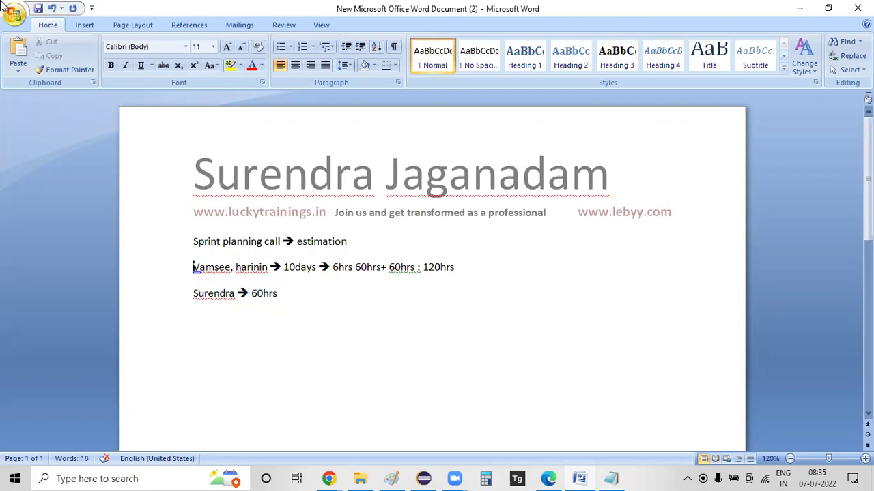
key("shift+Down")
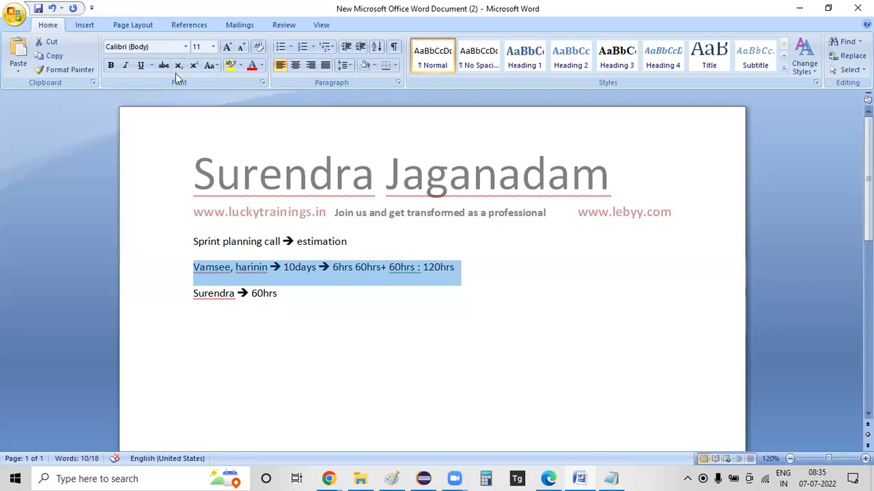
Switch back to Chrome and close the LBY-1 tab to reveal the backlog
left_click(328, 478)
key("alt+Tab")
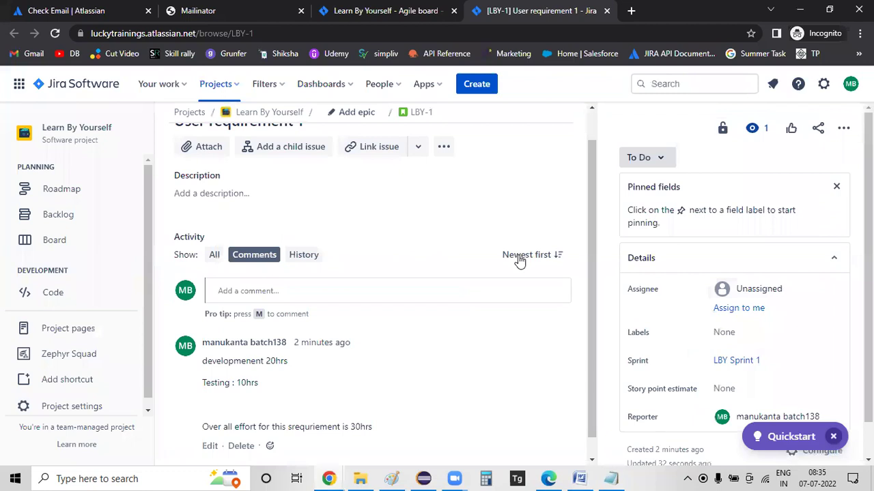
left_click(606, 11)
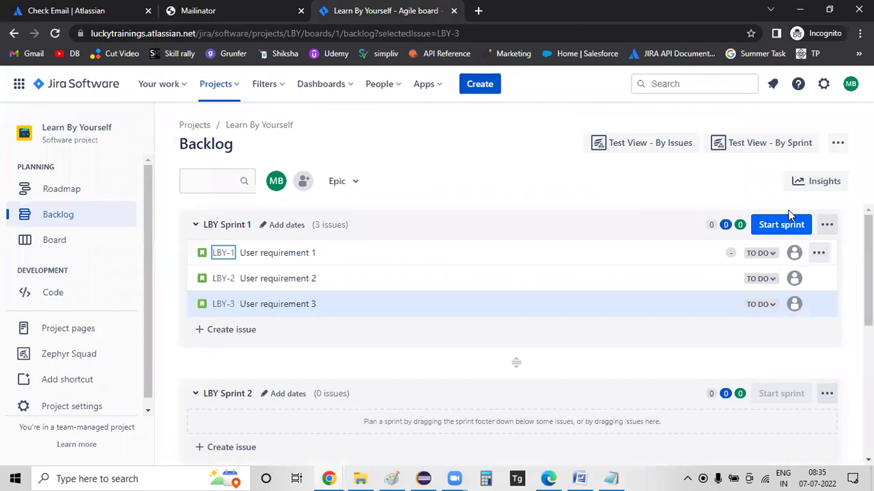
left_click(789, 212)
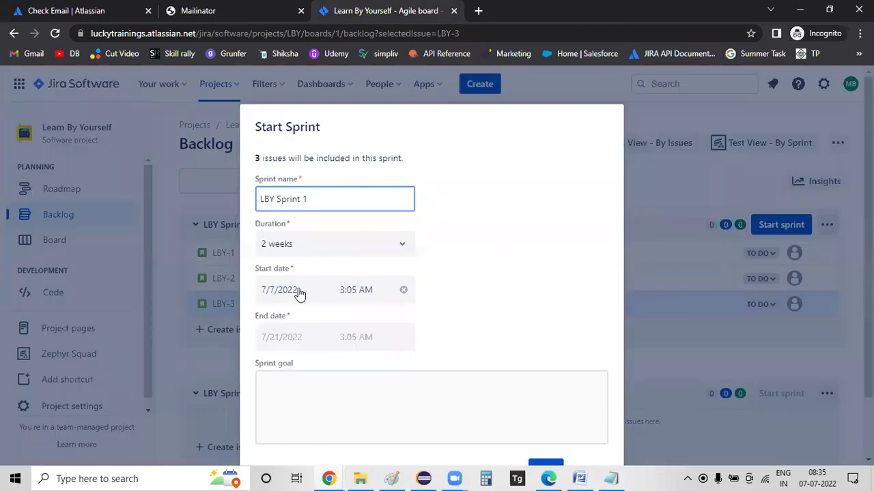
Start LBY Sprint 1 for 2 weeks, from 7/8/2022 to 7/22/2022
left_click(303, 291)
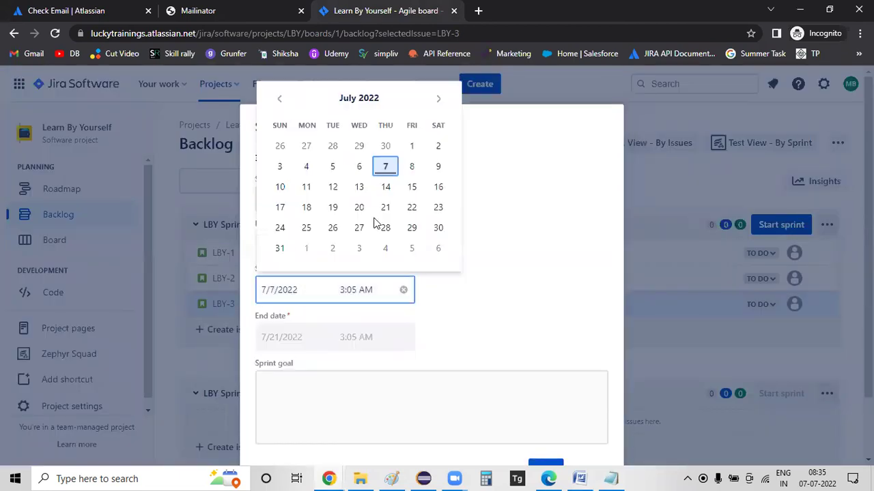
left_click(411, 166)
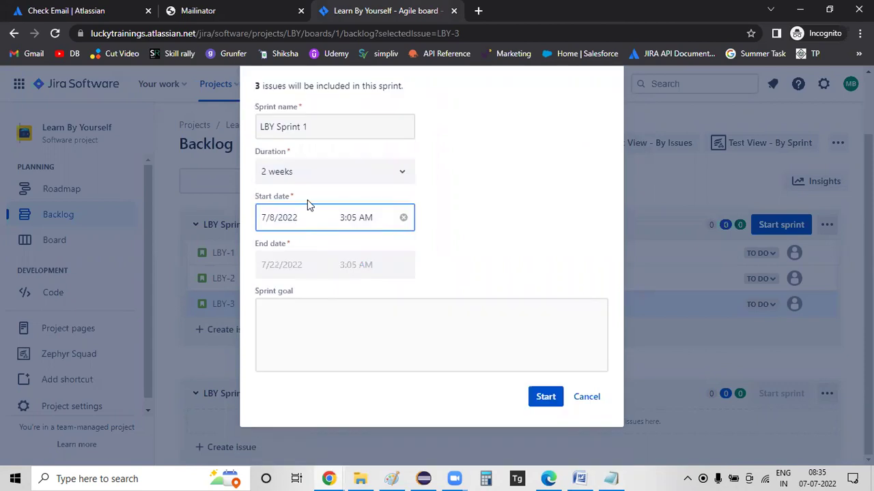
scroll(492, 248, "up", 1)
scroll(483, 248, "down", 1)
left_click(554, 394)
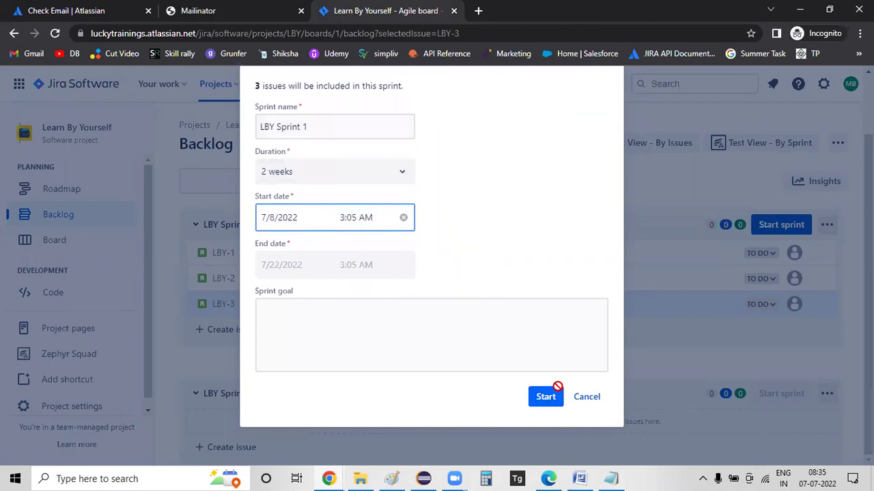